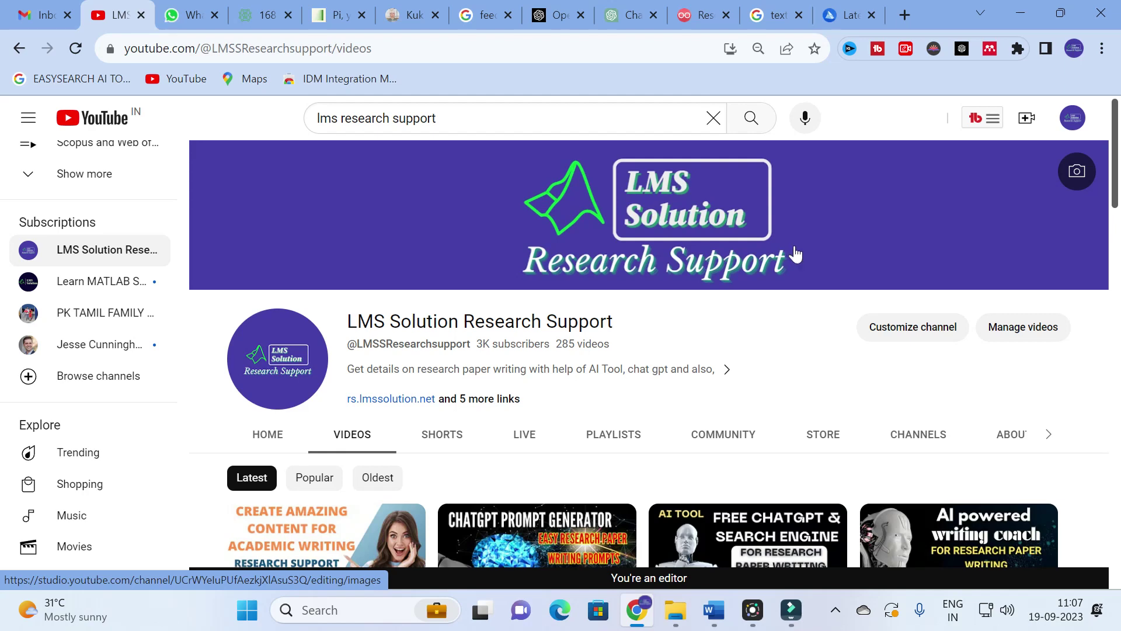
- Open the TextLayer website from the Google 'text layer' results and go to its research paper search portal
{"action": "left_click", "coordinate": [776, 16]}
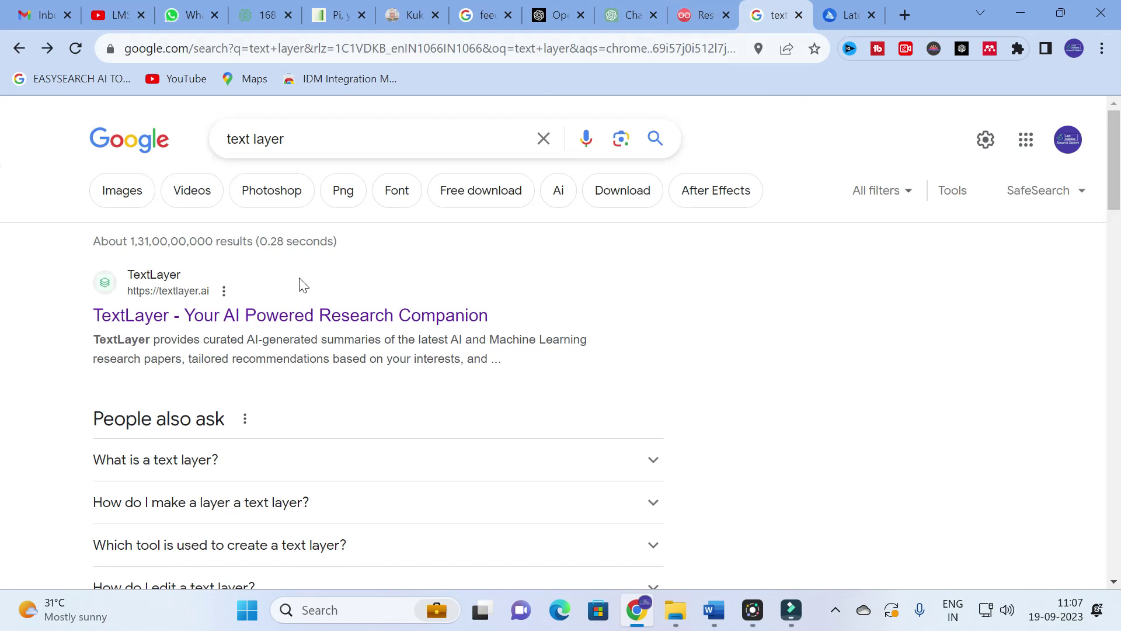
{"action": "left_click", "coordinate": [261, 319]}
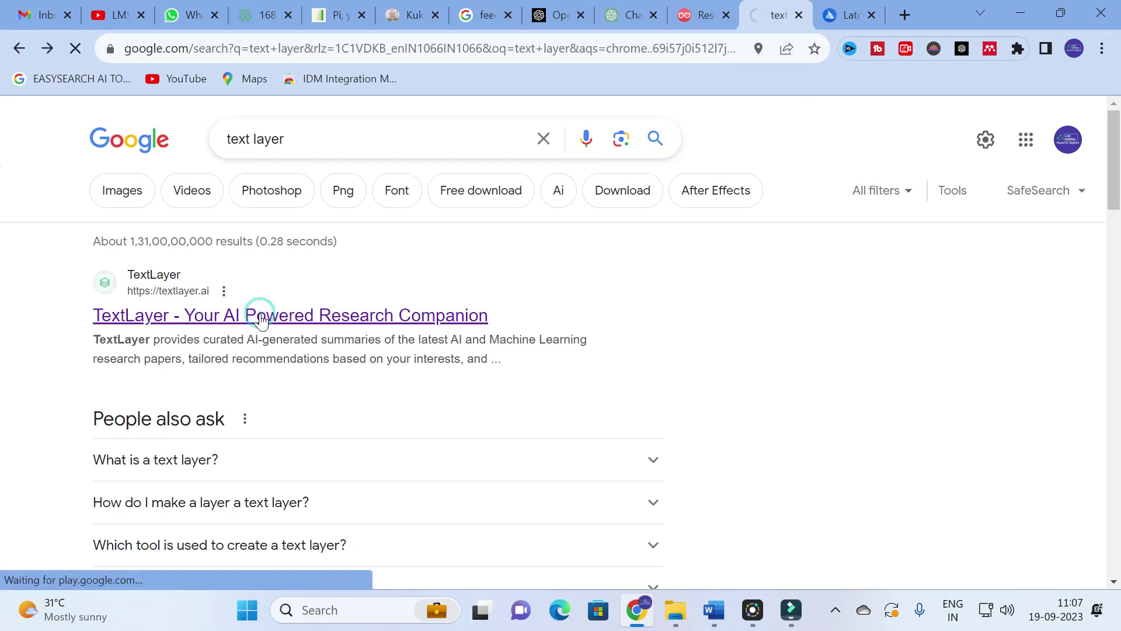
{"action": "scroll", "coordinate": [261, 318], "scroll_direction": "down", "scroll_amount": 2}
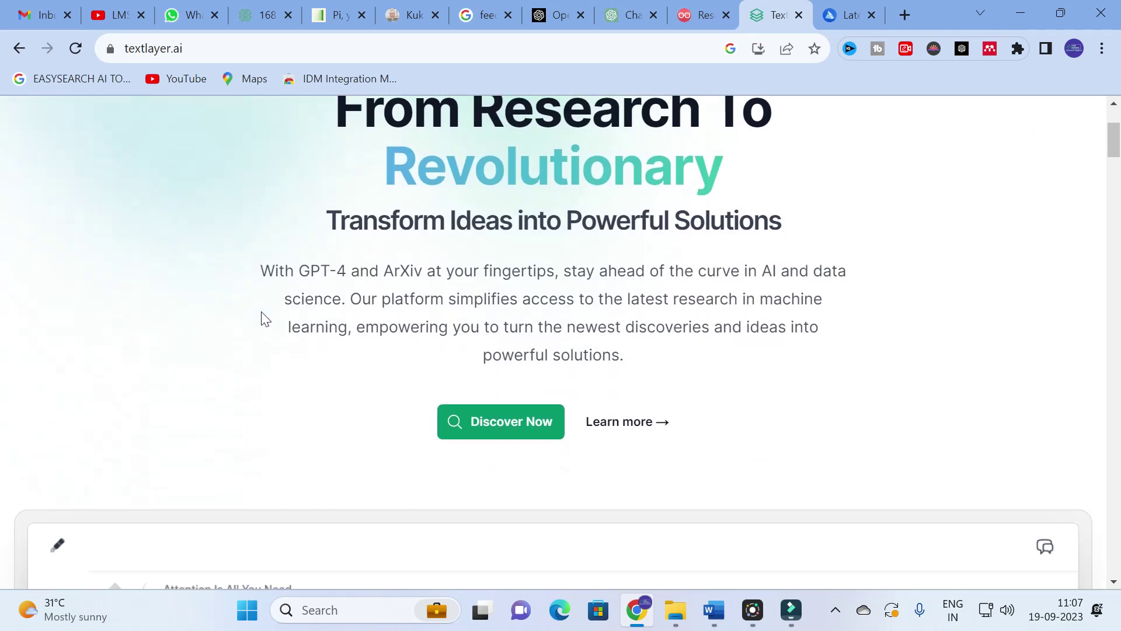
{"action": "scroll", "coordinate": [261, 318], "scroll_direction": "up", "scroll_amount": 1}
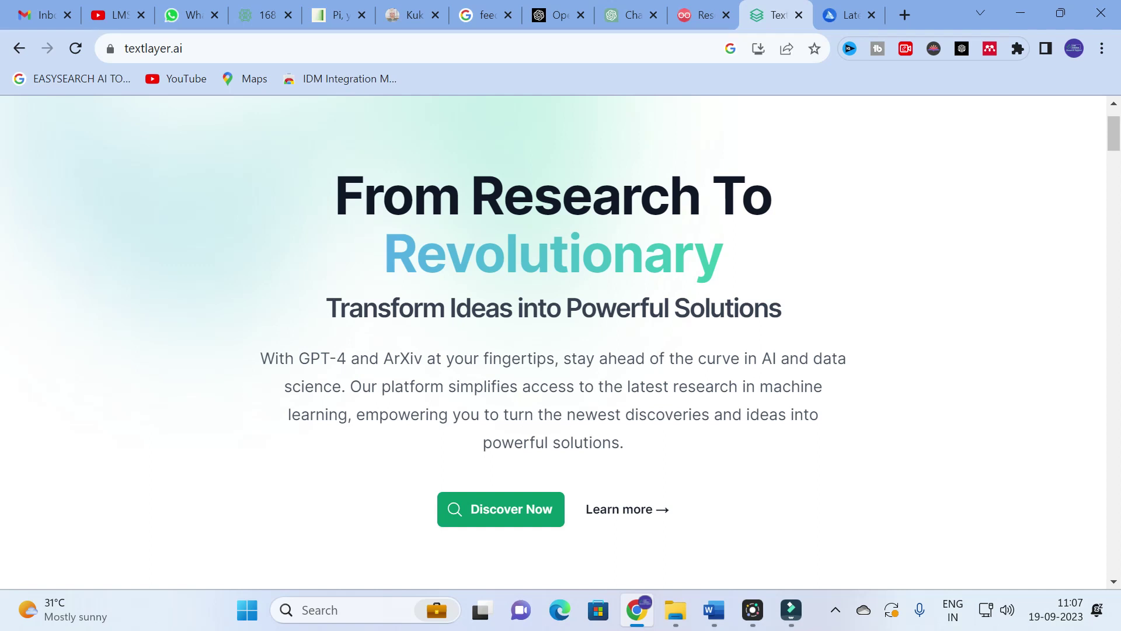
{"action": "scroll", "coordinate": [551, 317], "scroll_direction": "down", "scroll_amount": 1}
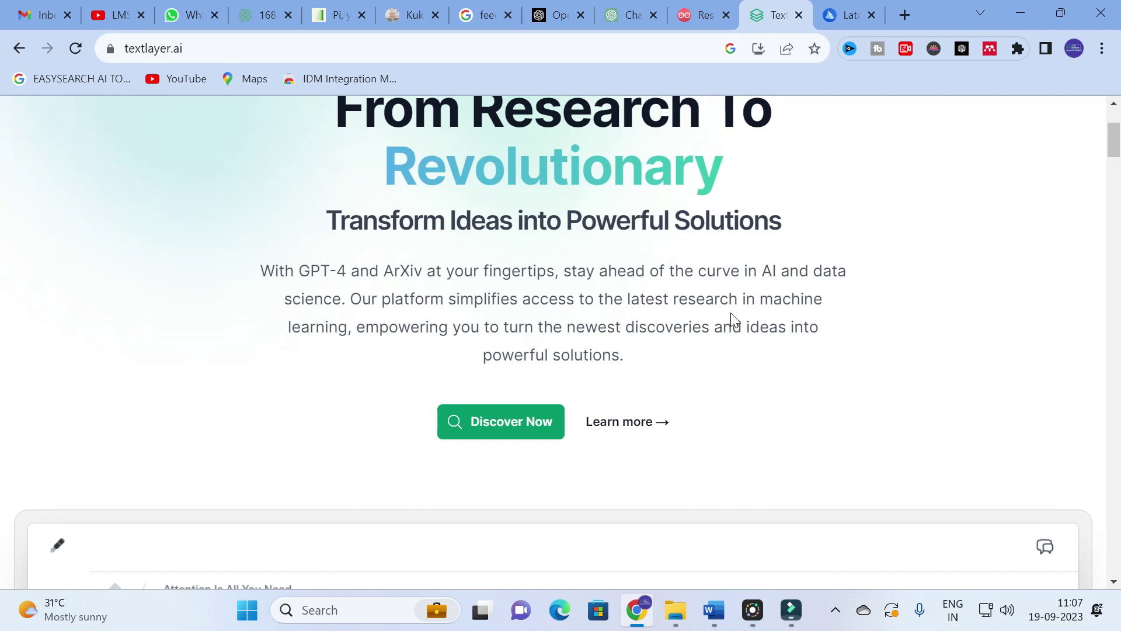
{"action": "left_click", "coordinate": [542, 435]}
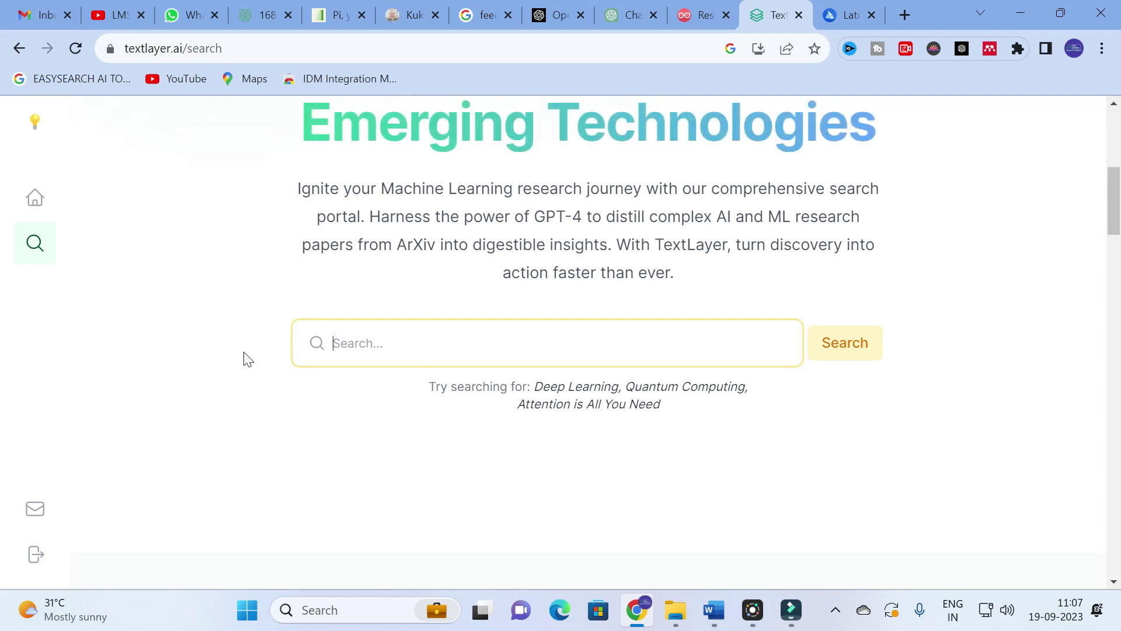
- Browse down TextLayer's subject category cards and return to the top of the search page
{"action": "scroll", "coordinate": [245, 358], "scroll_direction": "down", "scroll_amount": 5}
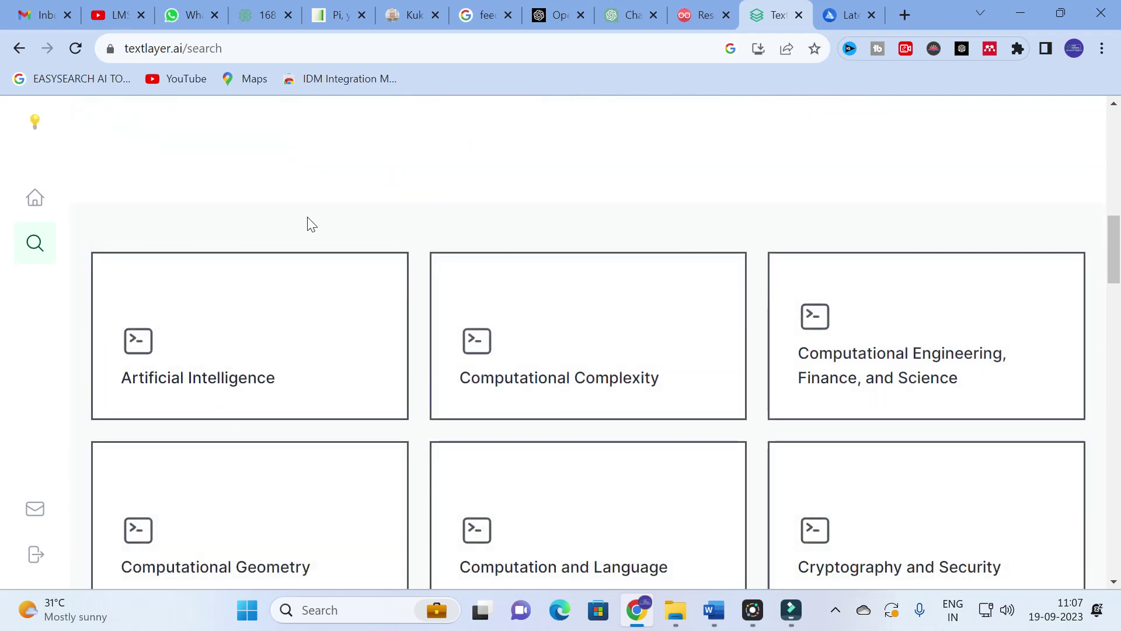
{"action": "mouse_move", "coordinate": [226, 288]}
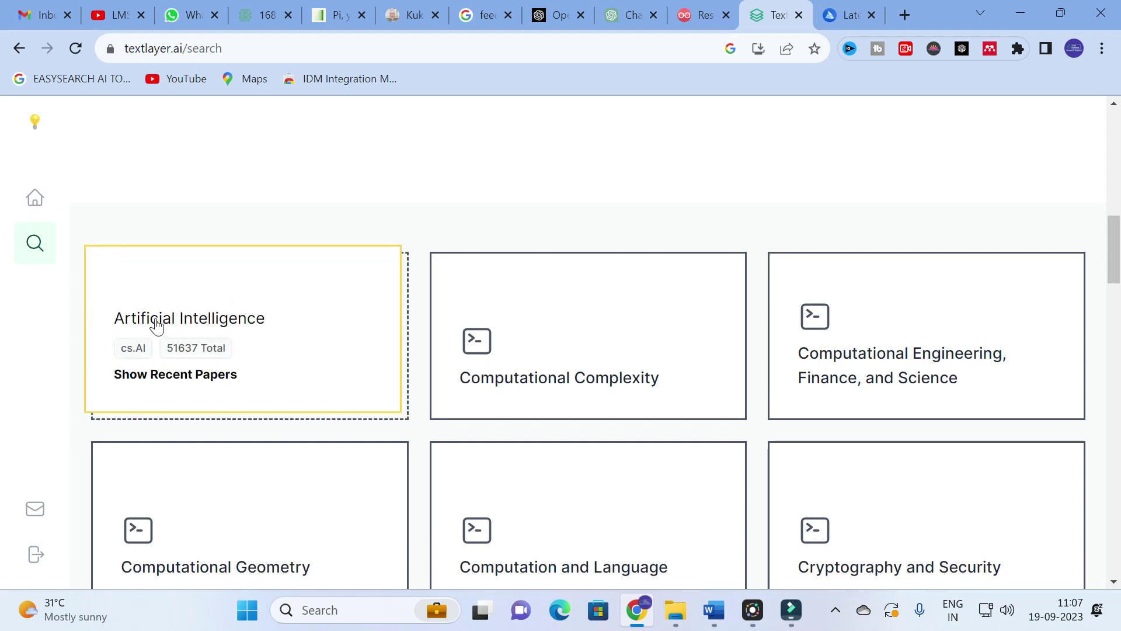
{"action": "scroll", "coordinate": [607, 236], "scroll_direction": "down", "scroll_amount": 1}
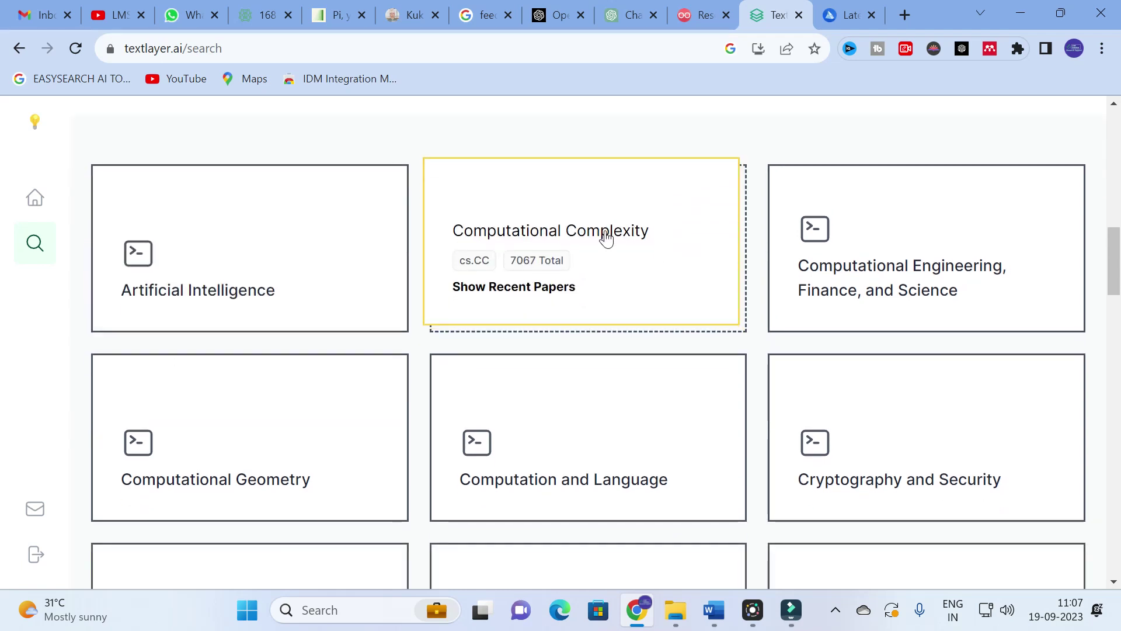
{"action": "mouse_move", "coordinate": [889, 257]}
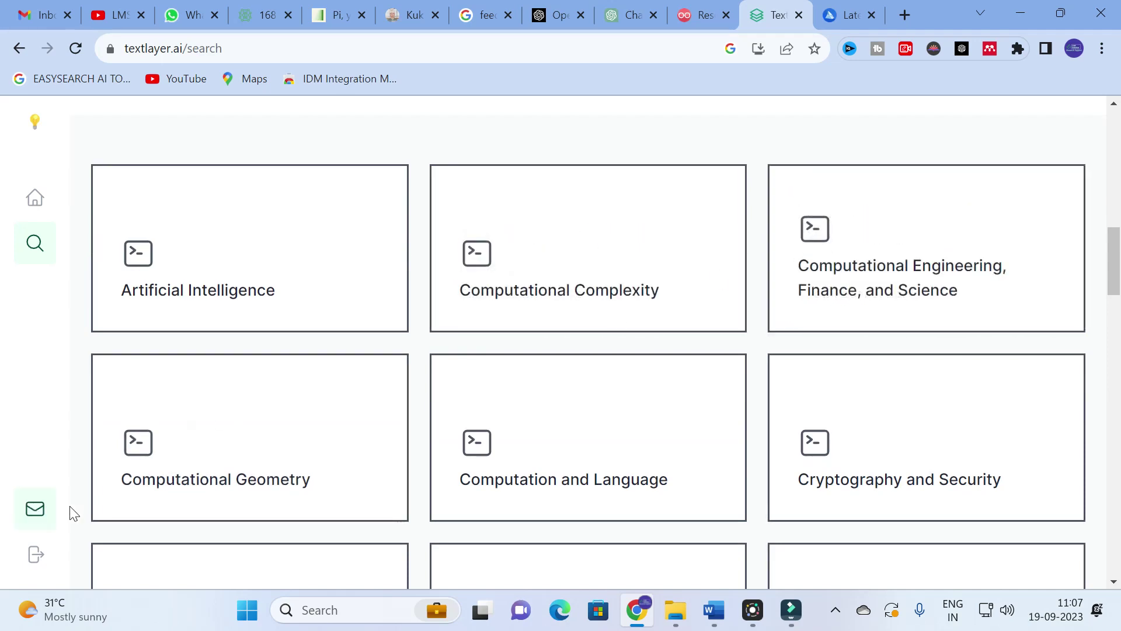
{"action": "mouse_move", "coordinate": [260, 476]}
{"action": "scroll", "coordinate": [261, 475], "scroll_direction": "down", "scroll_amount": 2}
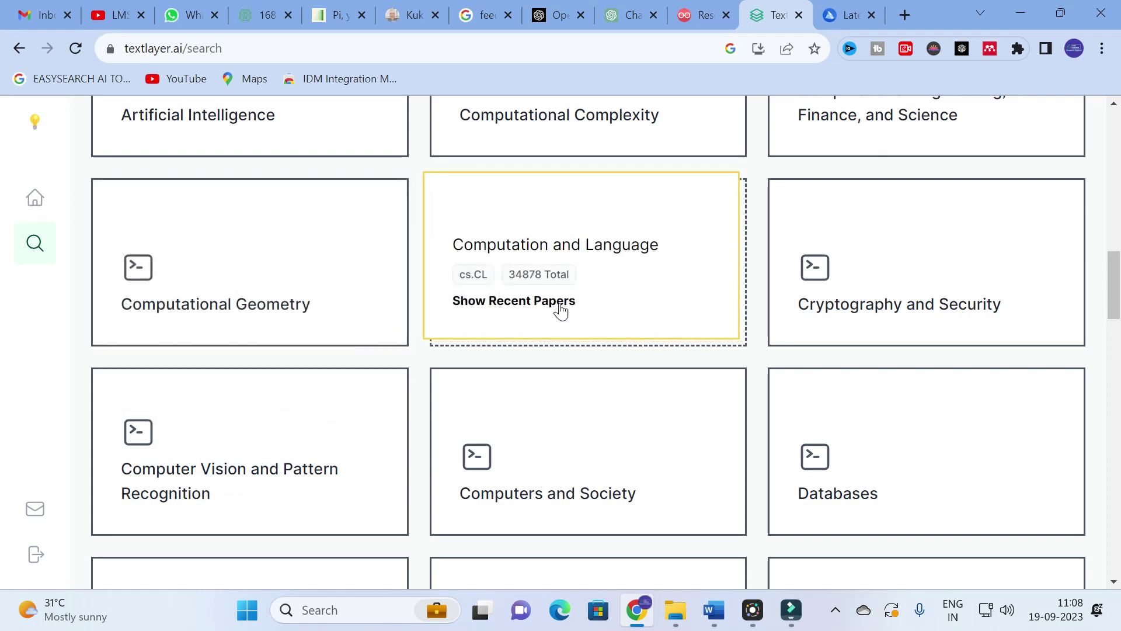
{"action": "mouse_move", "coordinate": [857, 315]}
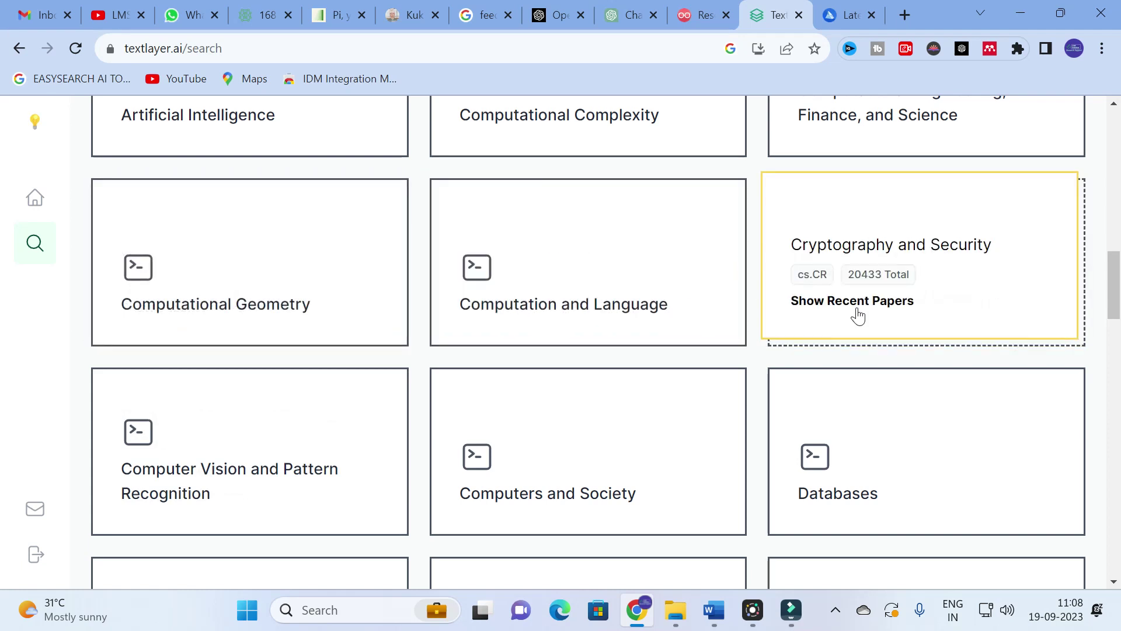
{"action": "mouse_move", "coordinate": [373, 426]}
{"action": "scroll", "coordinate": [142, 366], "scroll_direction": "down", "scroll_amount": 1}
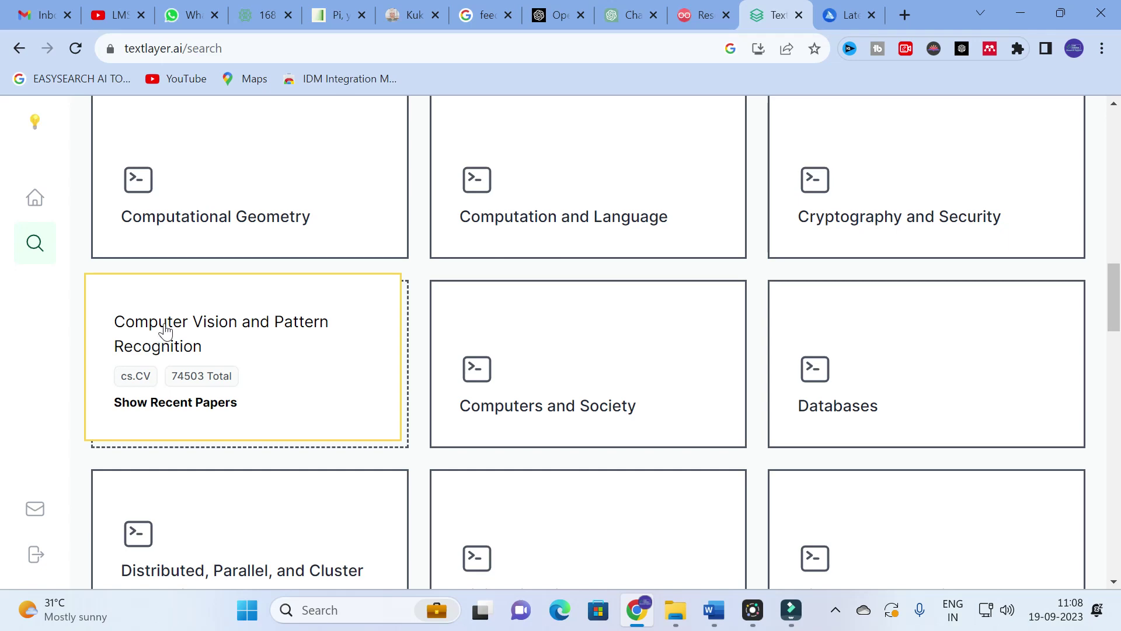
{"action": "scroll", "coordinate": [333, 327], "scroll_direction": "down", "scroll_amount": 2}
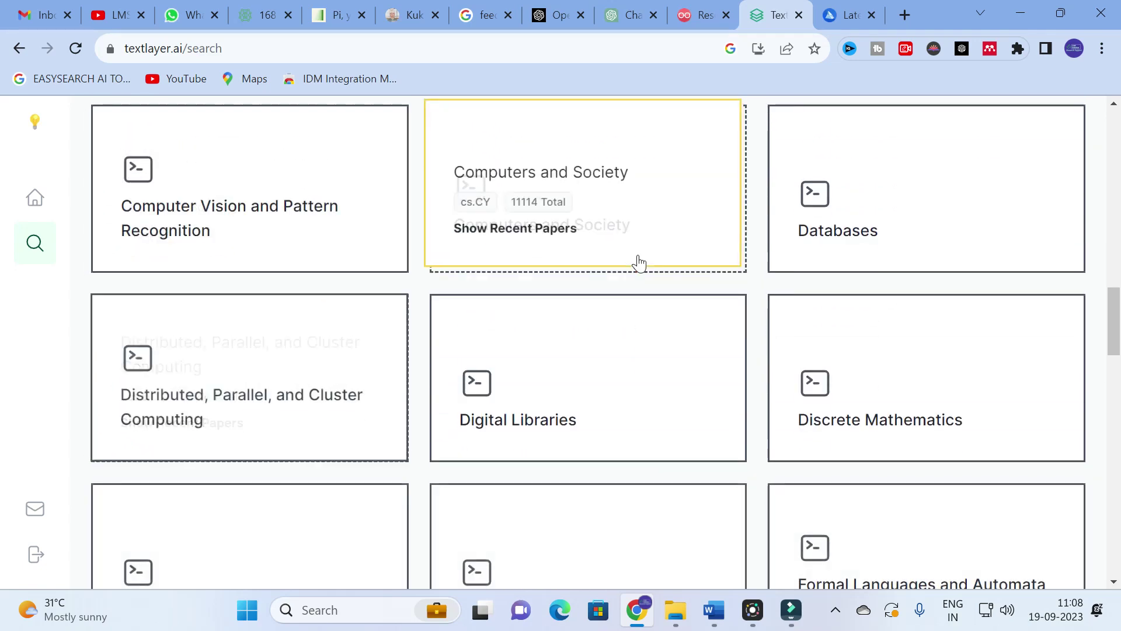
{"action": "scroll", "coordinate": [467, 373], "scroll_direction": "down", "scroll_amount": 1}
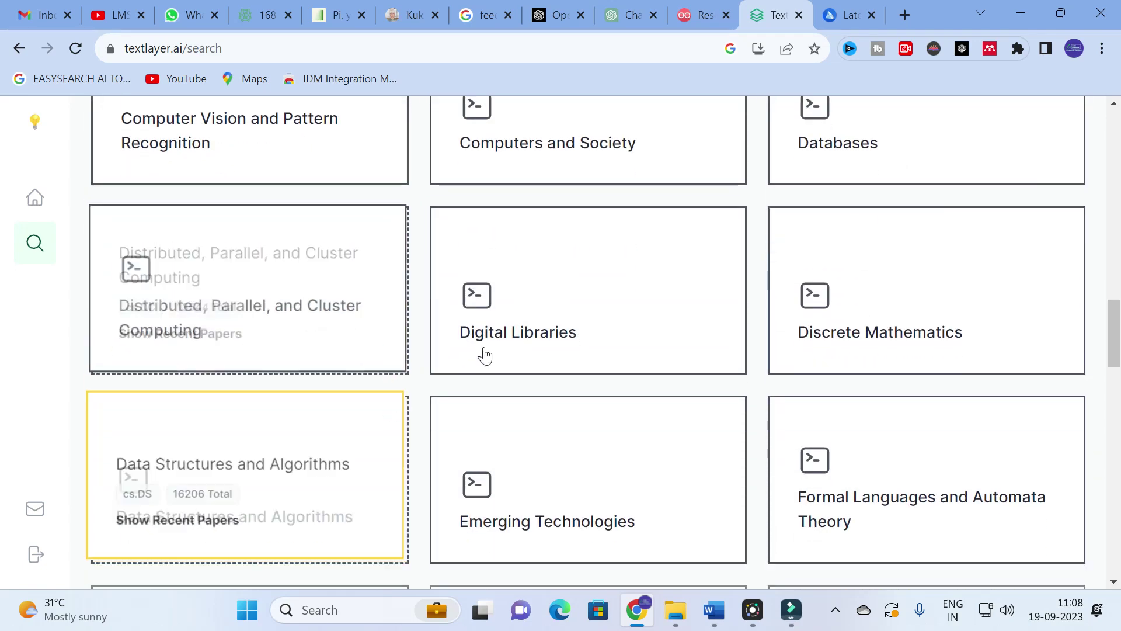
{"action": "scroll", "coordinate": [843, 313], "scroll_direction": "down", "scroll_amount": 3}
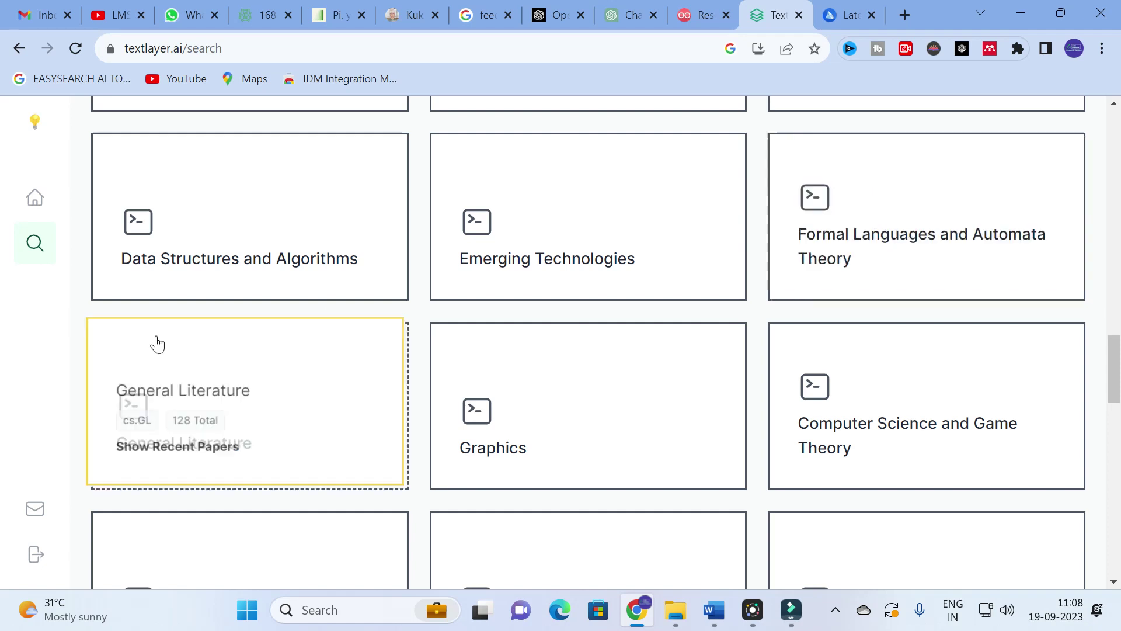
{"action": "scroll", "coordinate": [192, 310], "scroll_direction": "down", "scroll_amount": 2}
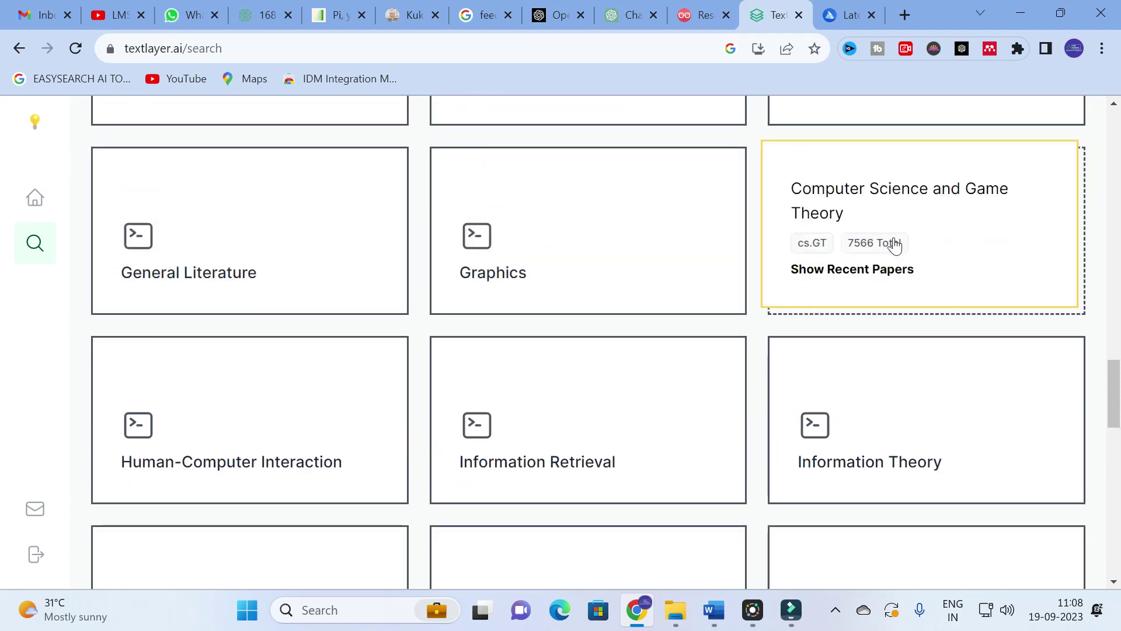
{"action": "scroll", "coordinate": [424, 333], "scroll_direction": "down", "scroll_amount": 2}
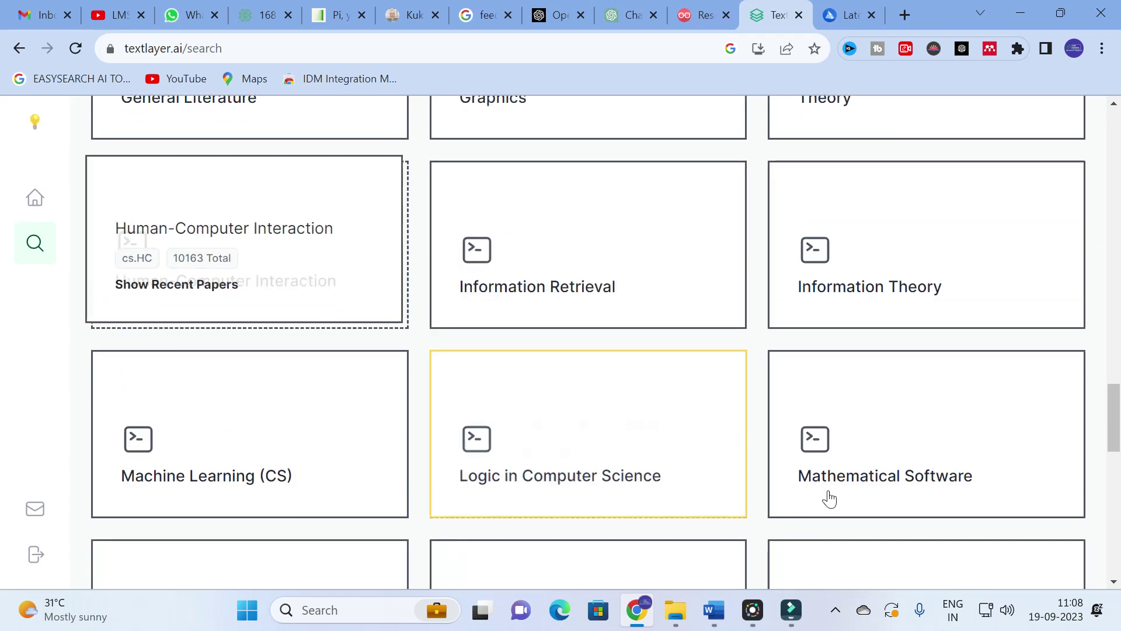
{"action": "scroll", "coordinate": [1001, 313], "scroll_direction": "down", "scroll_amount": 2}
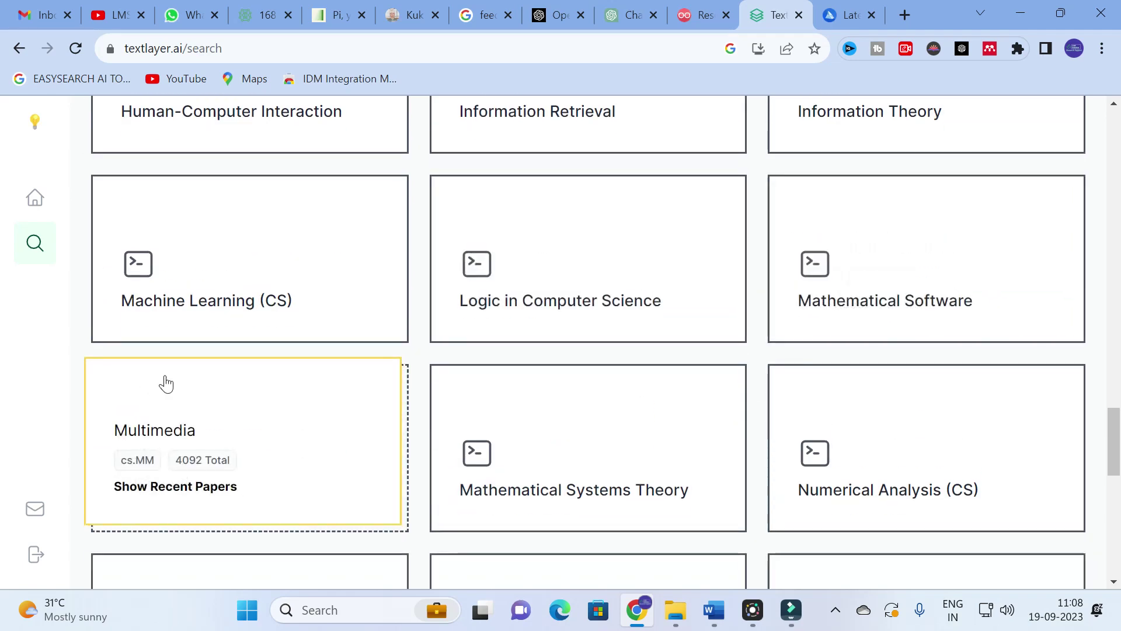
{"action": "scroll", "coordinate": [170, 380], "scroll_direction": "down", "scroll_amount": 3}
{"action": "scroll", "coordinate": [509, 340], "scroll_direction": "down", "scroll_amount": 4}
{"action": "scroll", "coordinate": [509, 340], "scroll_direction": "down", "scroll_amount": 2}
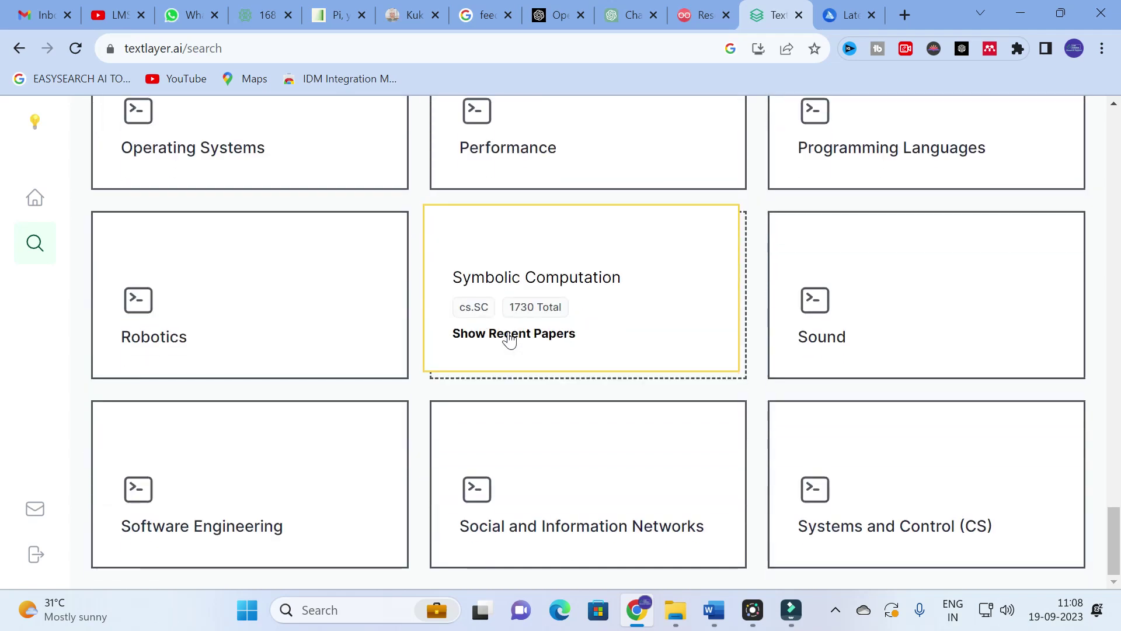
{"action": "scroll", "coordinate": [591, 419], "scroll_direction": "up", "scroll_amount": 2}
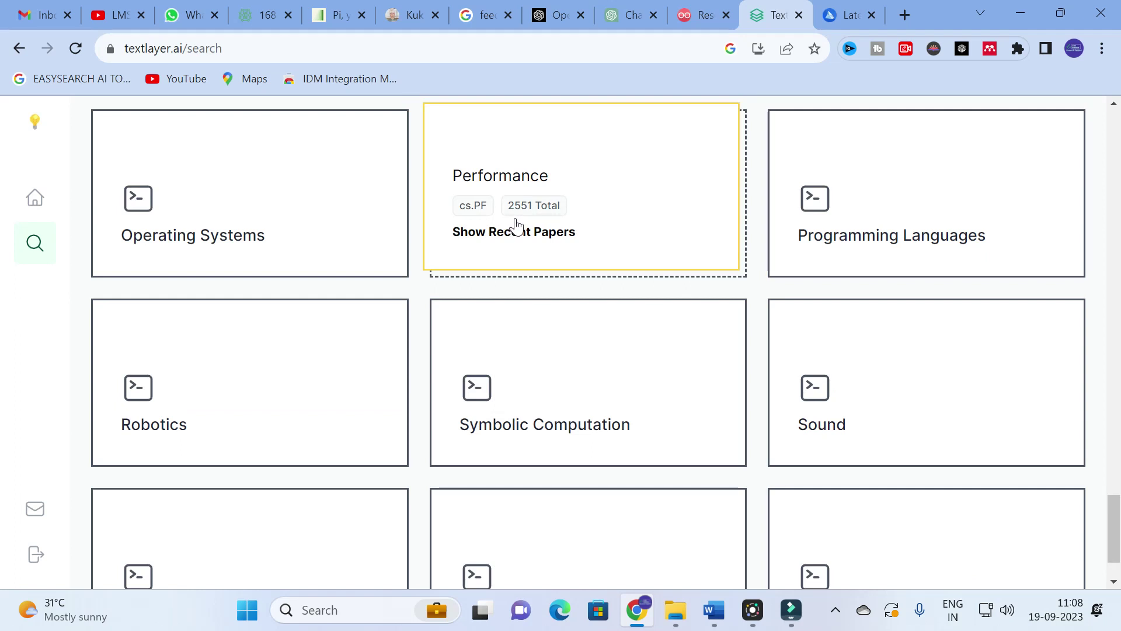
{"action": "scroll", "coordinate": [519, 221], "scroll_direction": "up", "scroll_amount": 3}
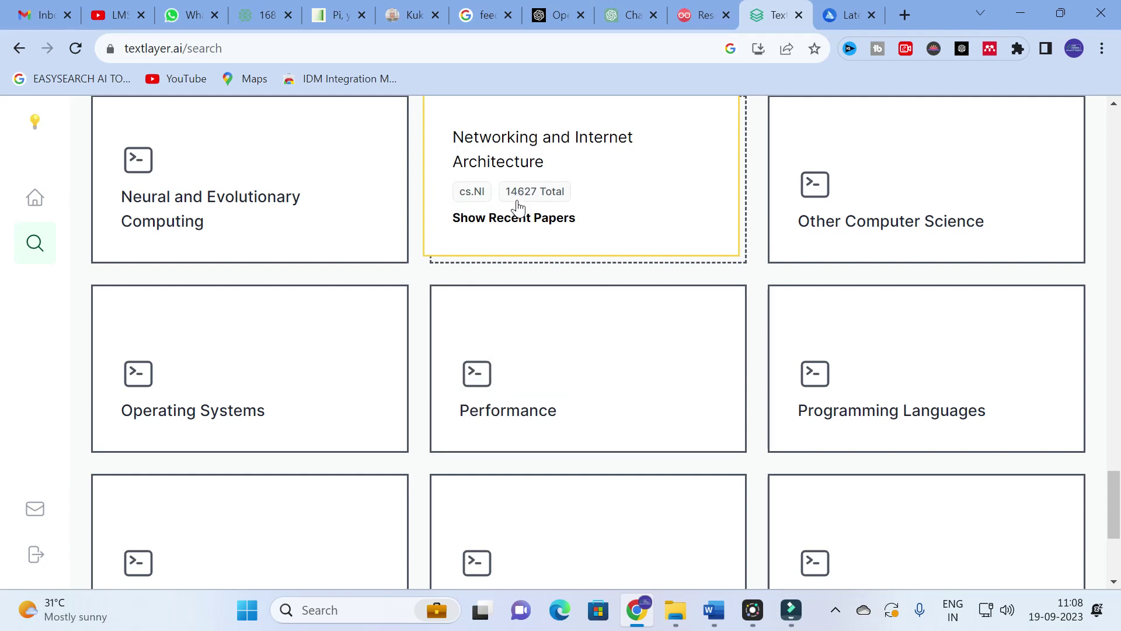
{"action": "scroll", "coordinate": [517, 209], "scroll_direction": "up", "scroll_amount": 6}
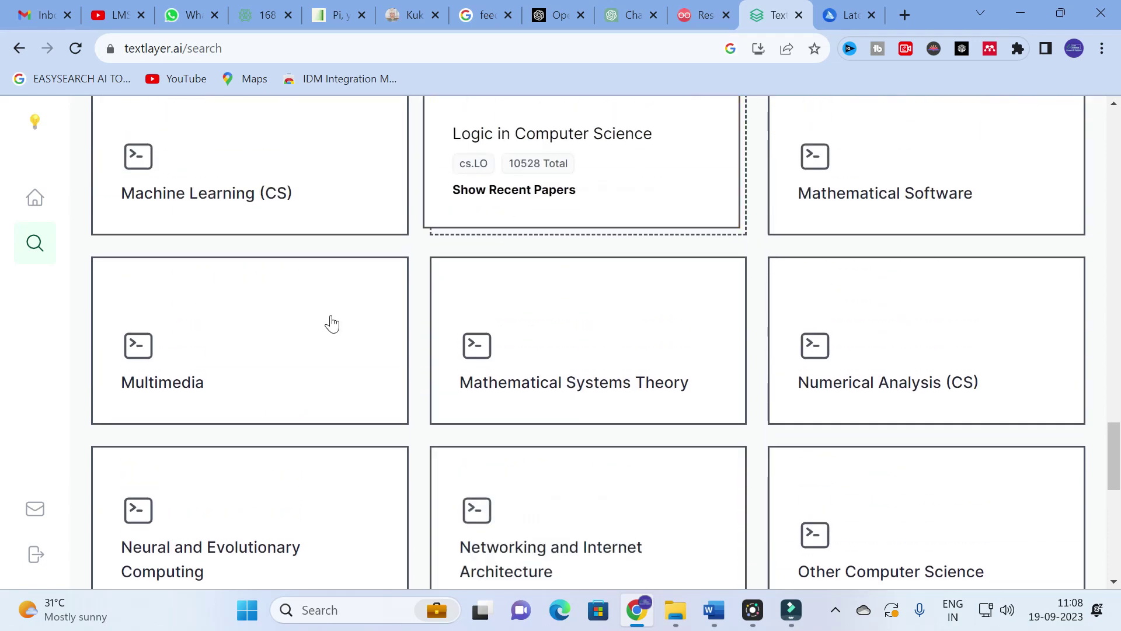
{"action": "scroll", "coordinate": [304, 350], "scroll_direction": "down", "scroll_amount": 3}
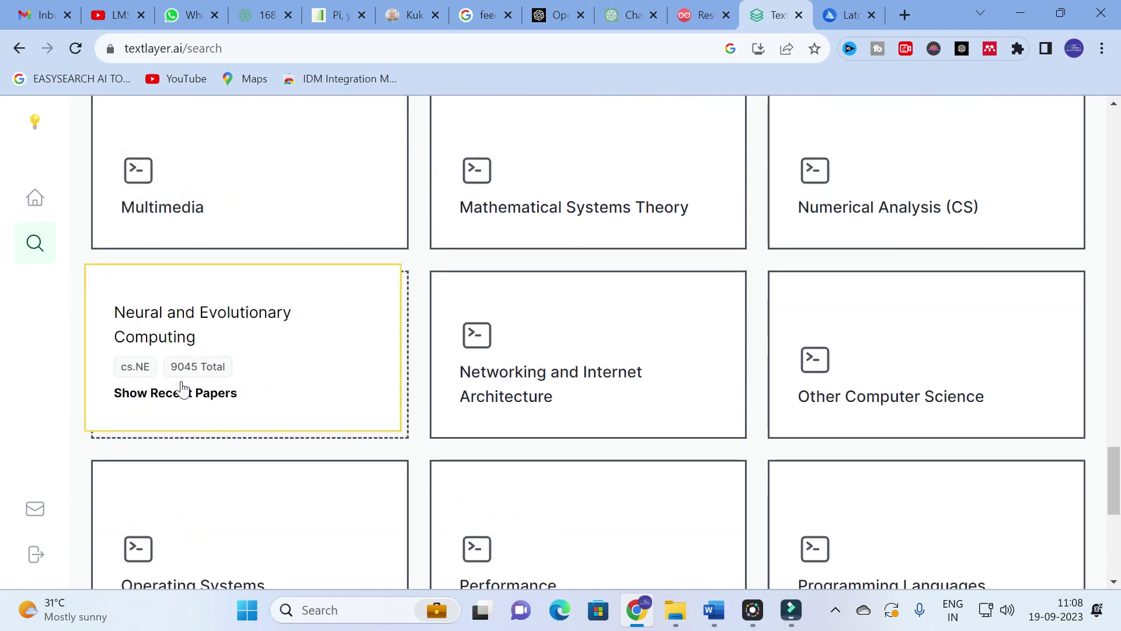
{"action": "scroll", "coordinate": [199, 380], "scroll_direction": "up", "scroll_amount": 9}
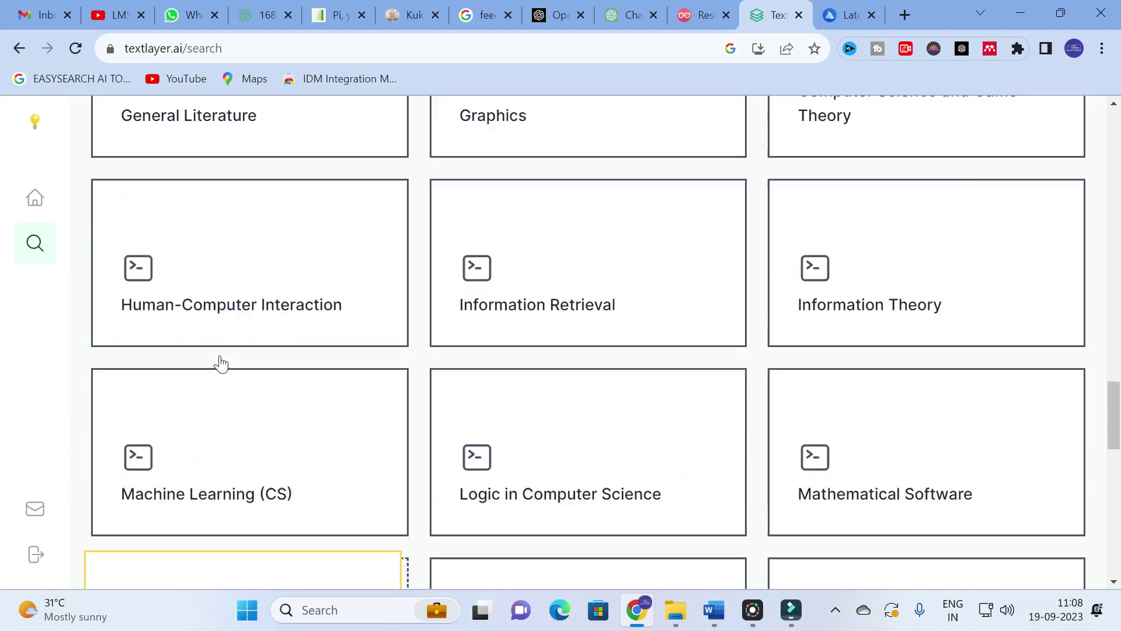
{"action": "scroll", "coordinate": [420, 349], "scroll_direction": "up", "scroll_amount": 15}
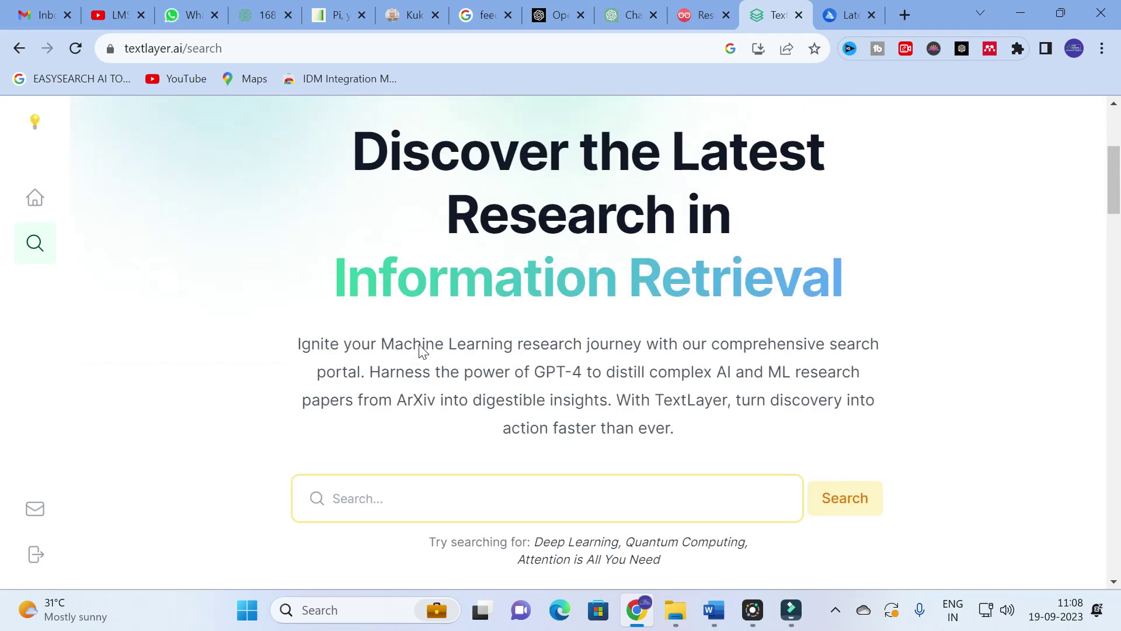
- Place the cursor in the Search box and open the research paper workshop poster image
{"action": "left_click", "coordinate": [387, 493]}
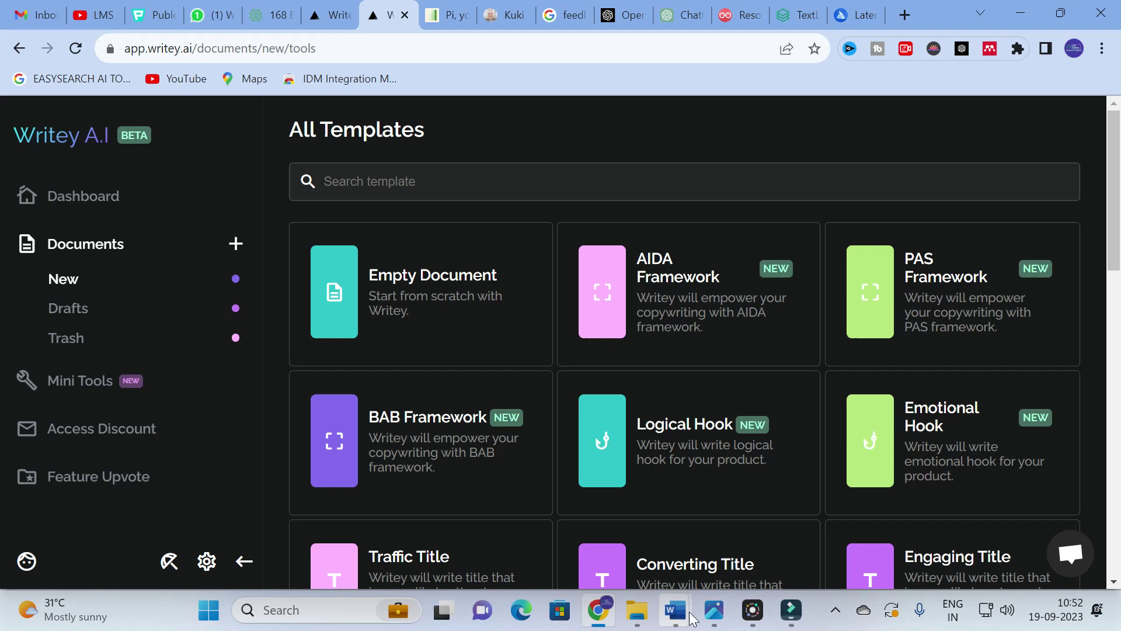
{"action": "mouse_move", "coordinate": [714, 609]}
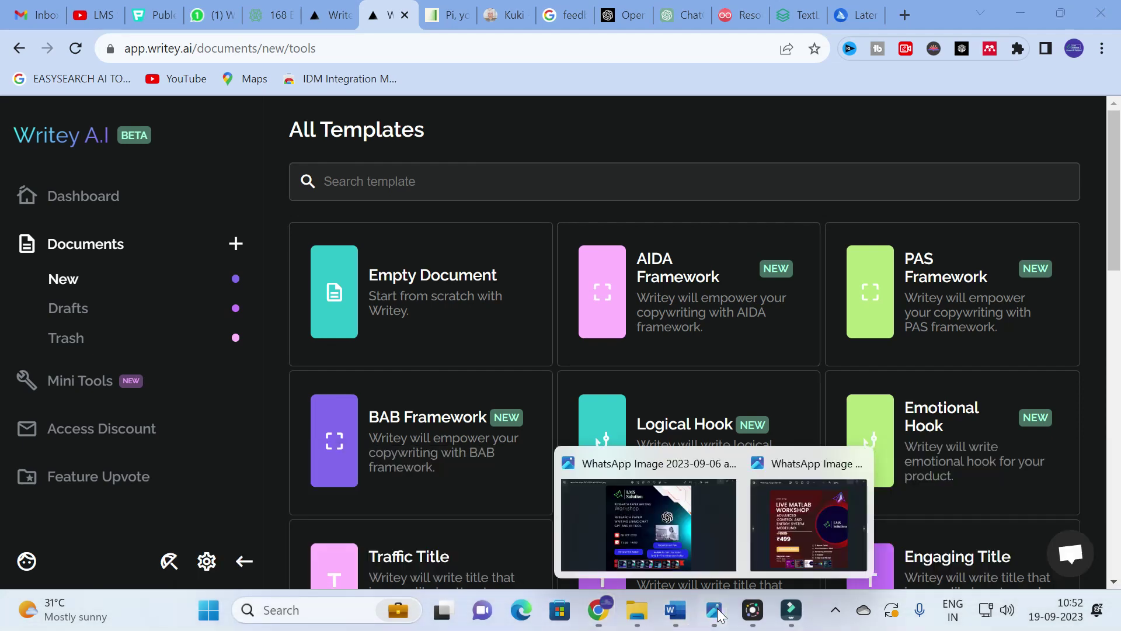
{"action": "left_click", "coordinate": [636, 517]}
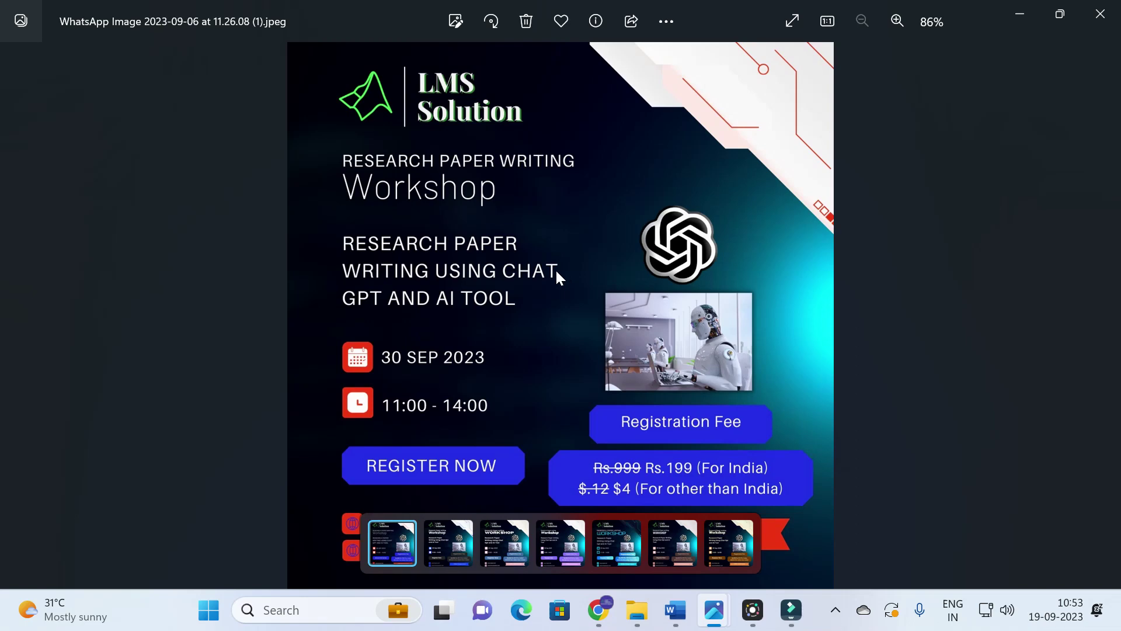
- Bring the LIVE MATLAB WORKSHOP poster window forward from the Photos taskbar previews
{"action": "mouse_move", "coordinate": [714, 615]}
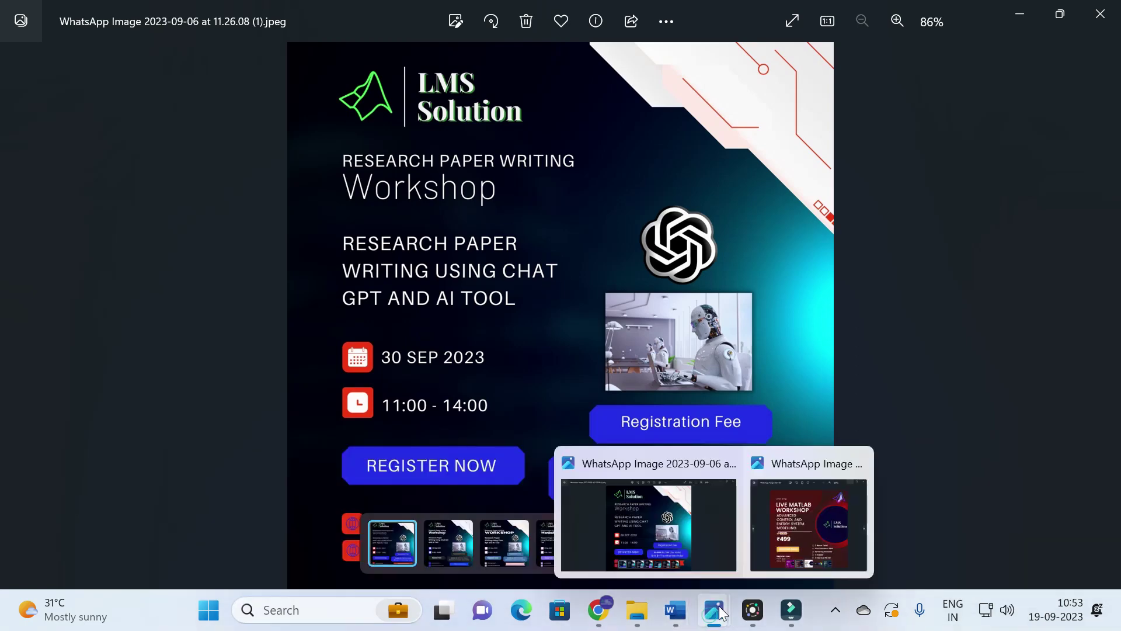
{"action": "left_click", "coordinate": [804, 524]}
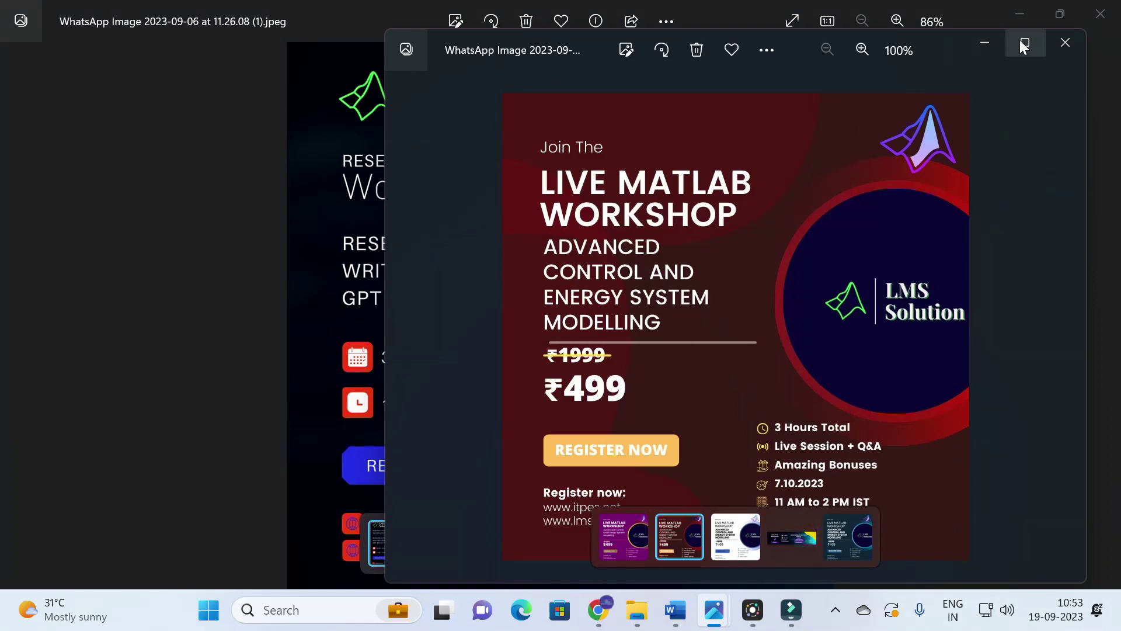
- Maximize the Photos window showing the LIVE MATLAB WORKSHOP poster
{"action": "left_click", "coordinate": [1024, 43]}
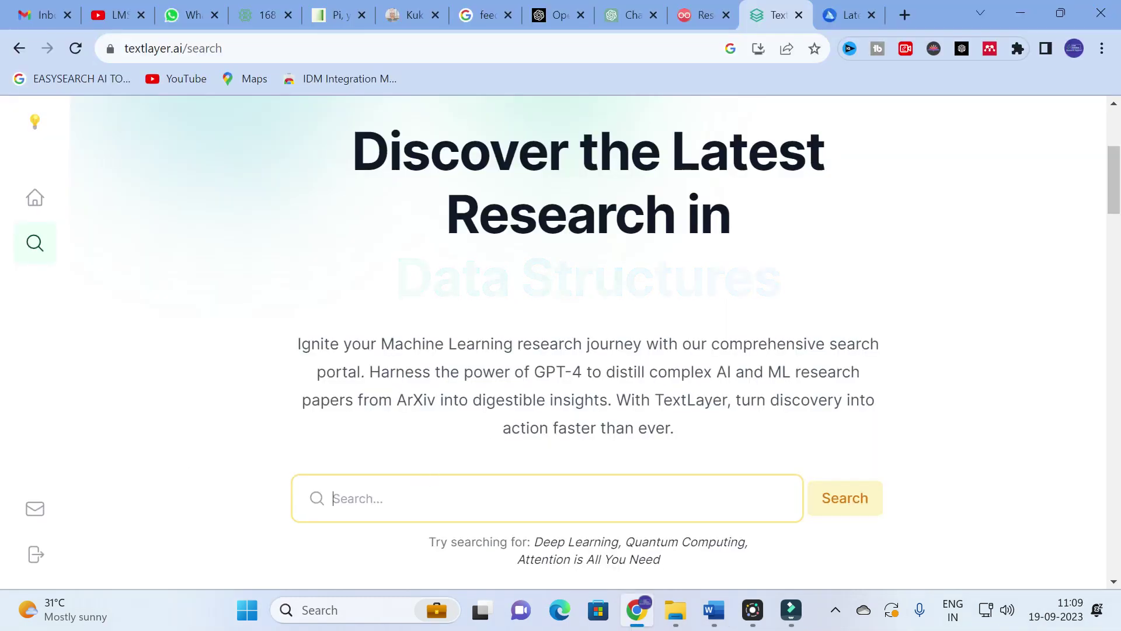
- Search TextLayer for 'mppt algorithm for solar pv system using machine learning', fixing the typo first
{"action": "type", "text": "mppr"}
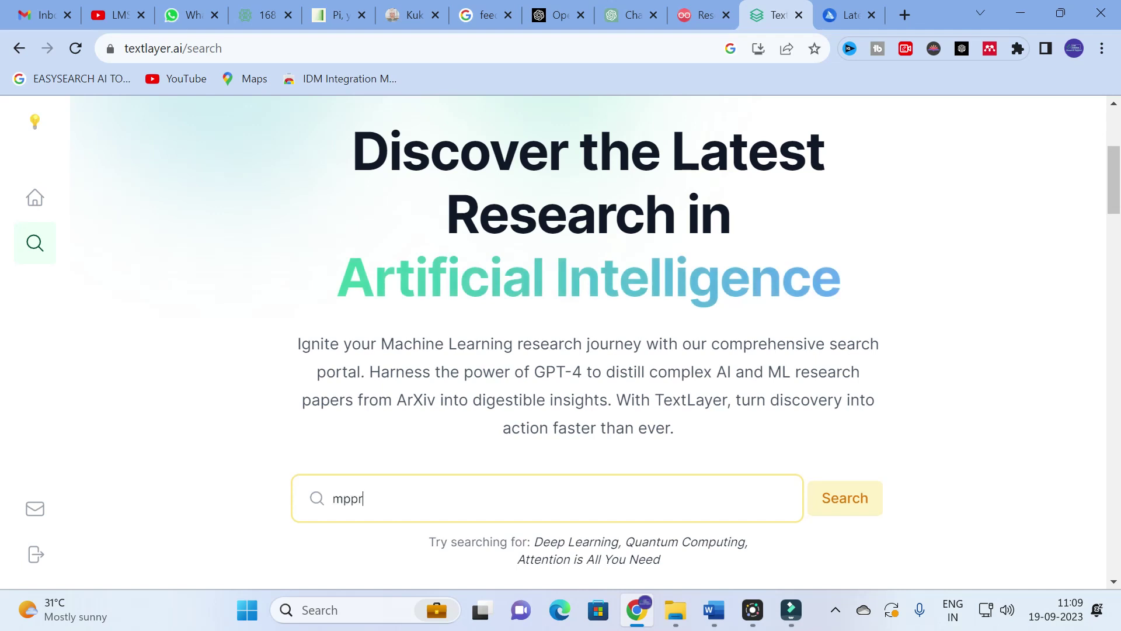
{"action": "key", "text": "BackSpace"}
{"action": "type", "text": "t algorith"}
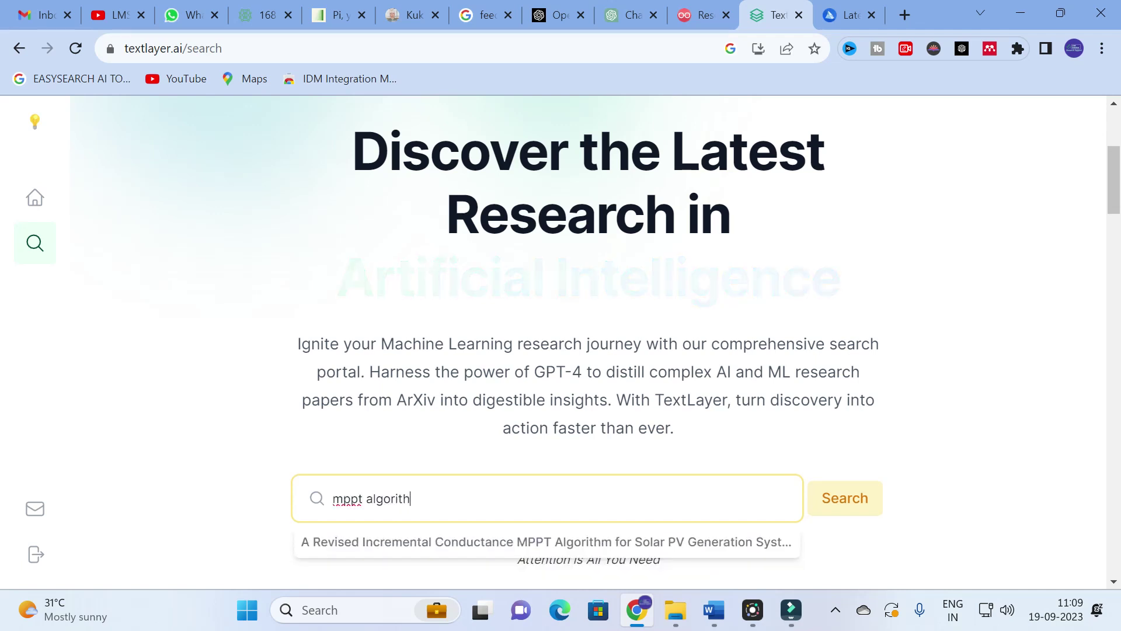
{"action": "type", "text": "m for so"}
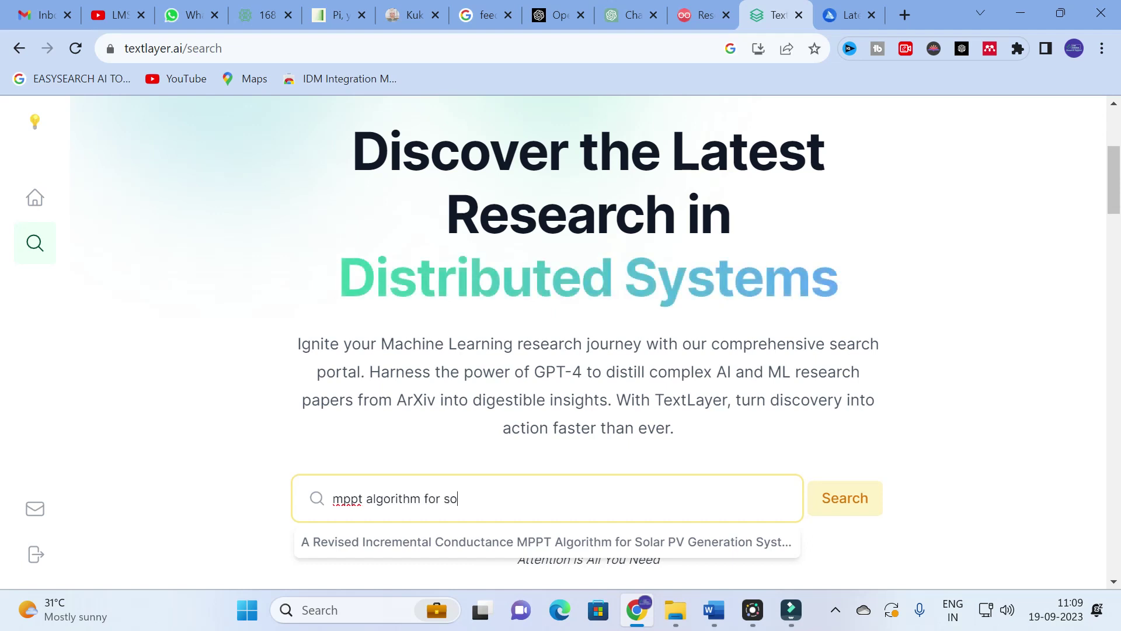
{"action": "type", "text": "lar pv system"}
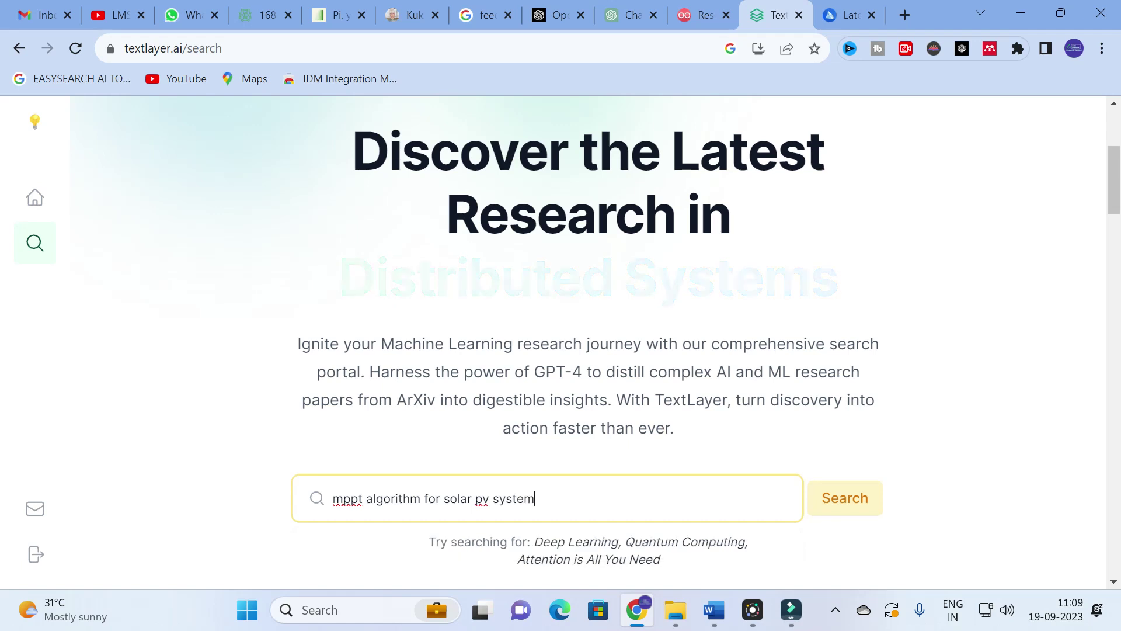
{"action": "type", "text": " using ma"}
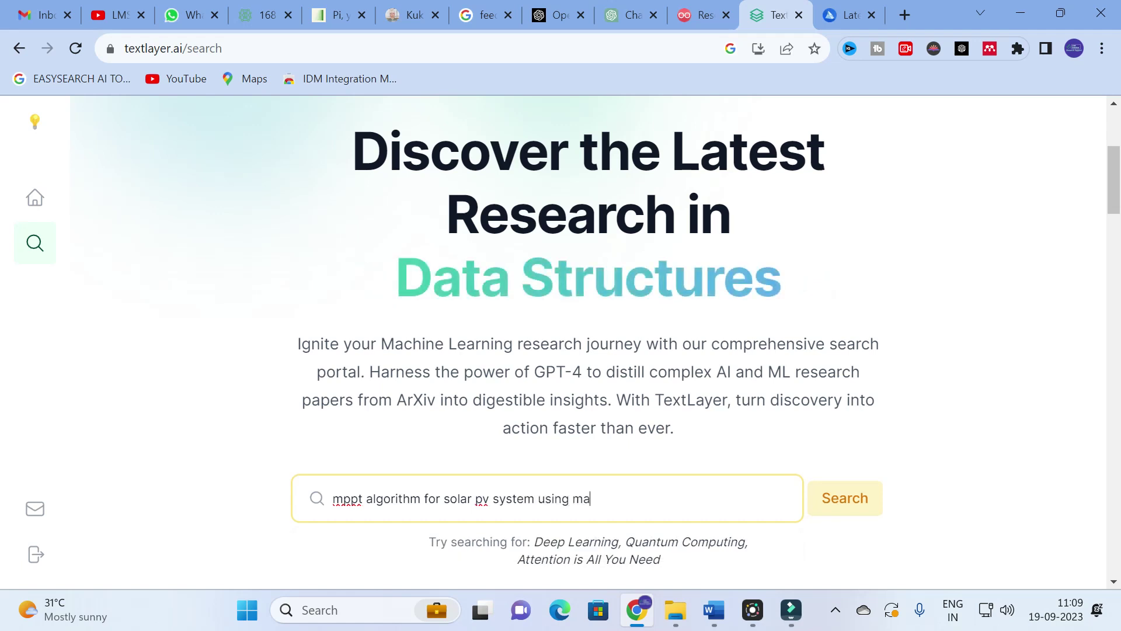
{"action": "type", "text": "chine lkearning"}
{"action": "key", "text": "BackSpace"}
{"action": "key", "text": "BackSpace"}
{"action": "key", "text": "BackSpace"}
{"action": "key", "text": "BackSpace"}
{"action": "key", "text": "BackSpace"}
{"action": "key", "text": "BackSpace"}
{"action": "key", "text": "BackSpace"}
{"action": "key", "text": "BackSpace"}
{"action": "key", "text": "BackSpace"}
{"action": "type", "text": "learning"}
{"action": "key", "text": "Return"}
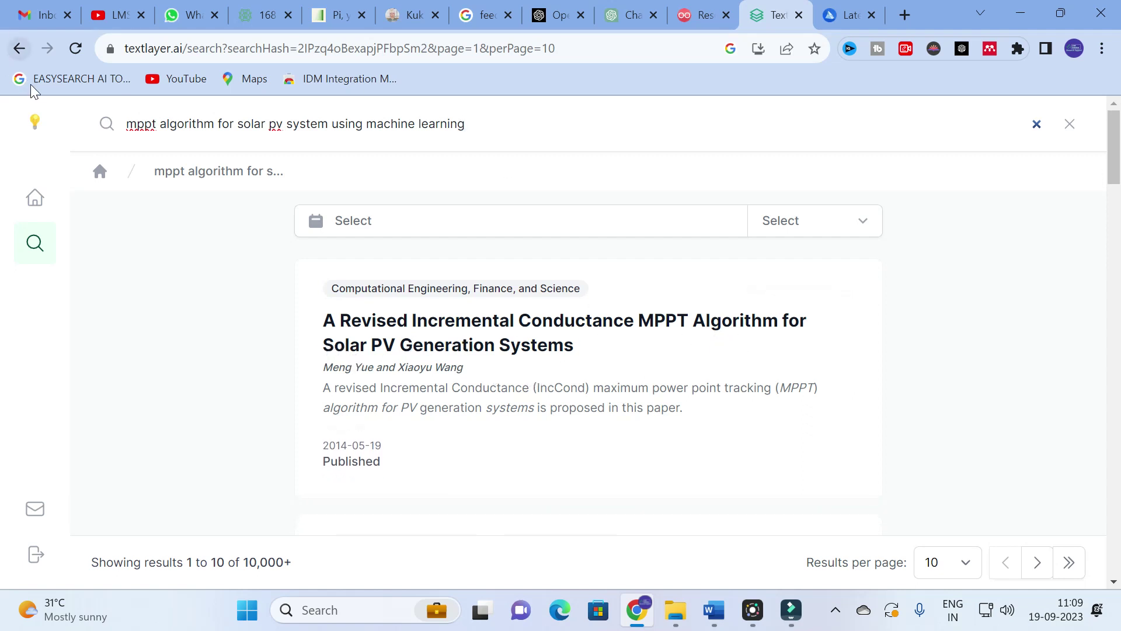
- Go back to the MPPT results and scroll to the 'Implementation of MPPT Technique…' card
{"action": "left_click", "coordinate": [17, 49]}
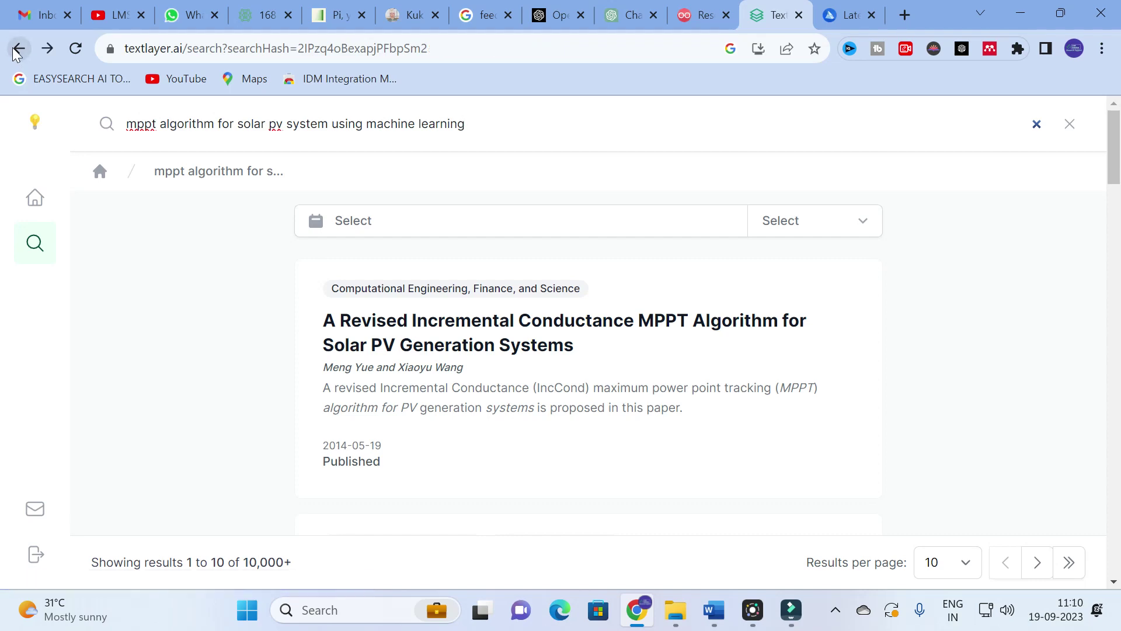
{"action": "scroll", "coordinate": [543, 327], "scroll_direction": "down", "scroll_amount": 6}
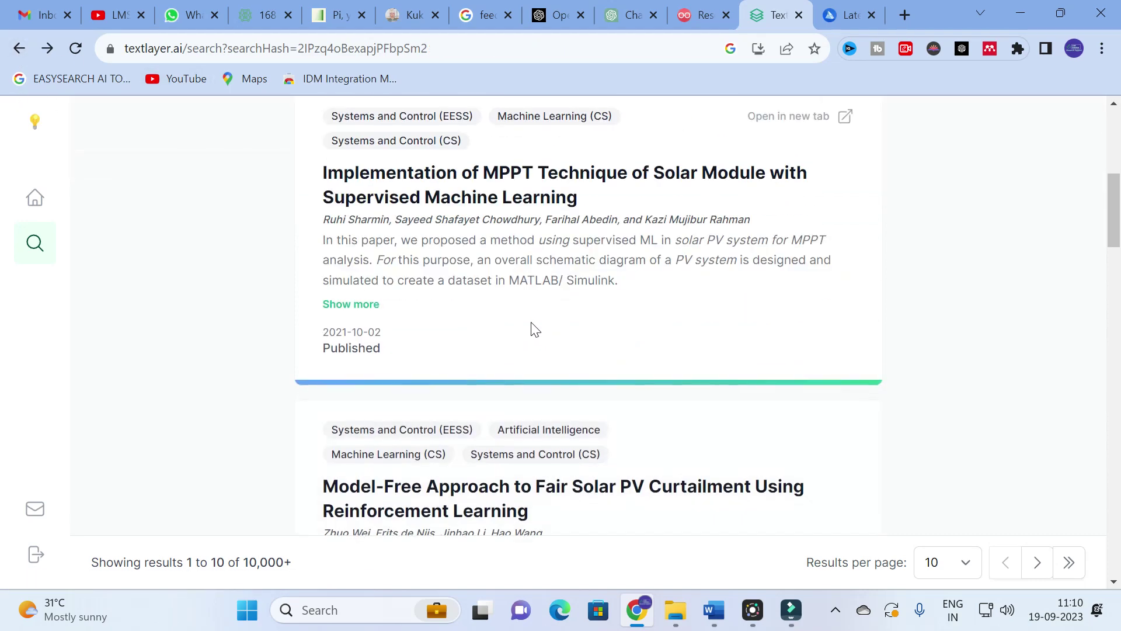
{"action": "scroll", "coordinate": [484, 303], "scroll_direction": "up", "scroll_amount": 1}
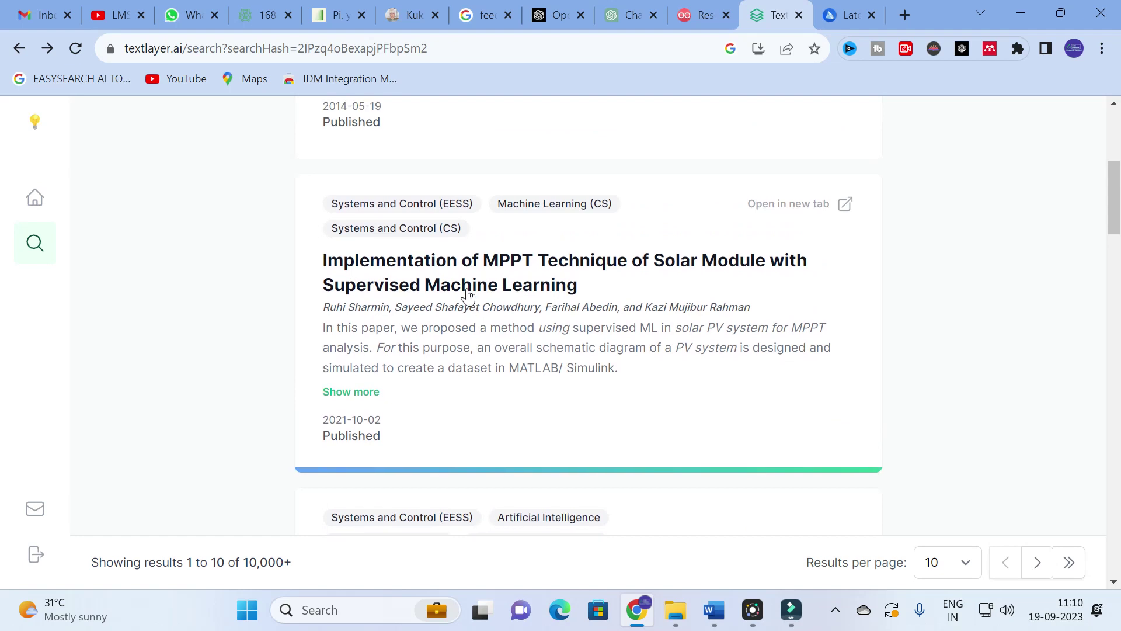
{"action": "scroll", "coordinate": [441, 231], "scroll_direction": "down", "scroll_amount": 1}
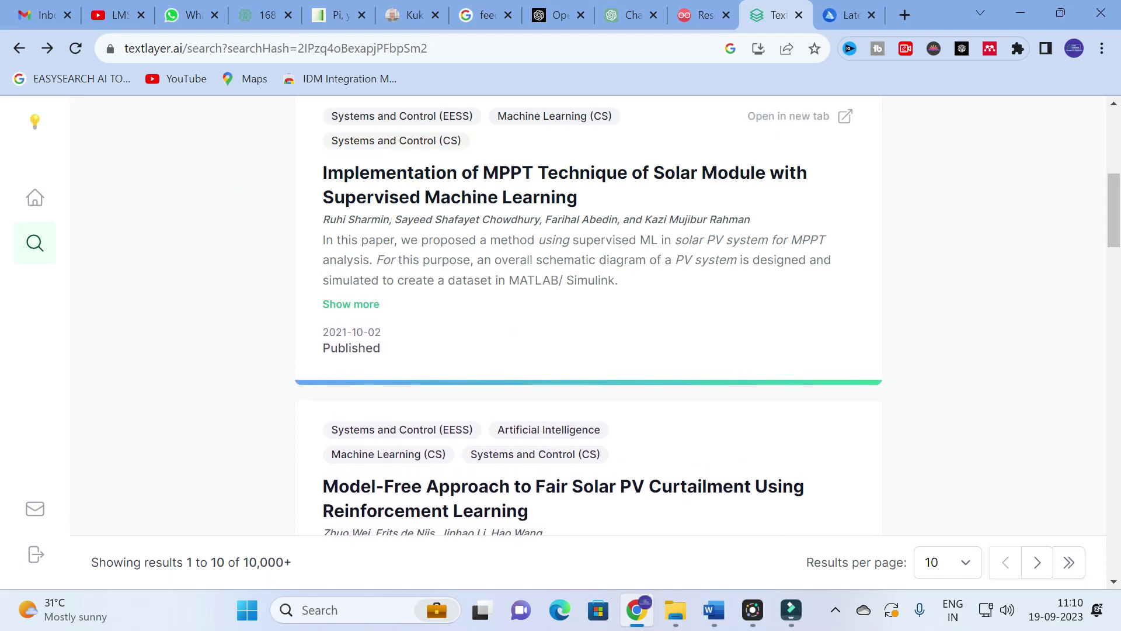
{"action": "scroll", "coordinate": [350, 345], "scroll_direction": "up", "scroll_amount": 2}
{"action": "scroll", "coordinate": [351, 345], "scroll_direction": "down", "scroll_amount": 4}
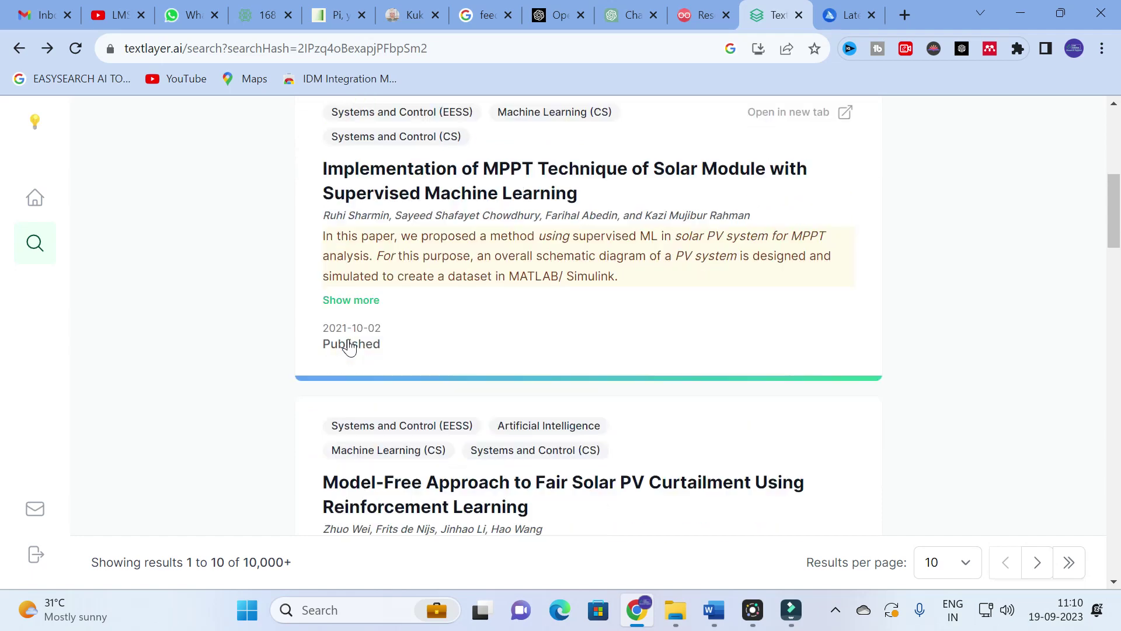
{"action": "scroll", "coordinate": [349, 345], "scroll_direction": "up", "scroll_amount": 3}
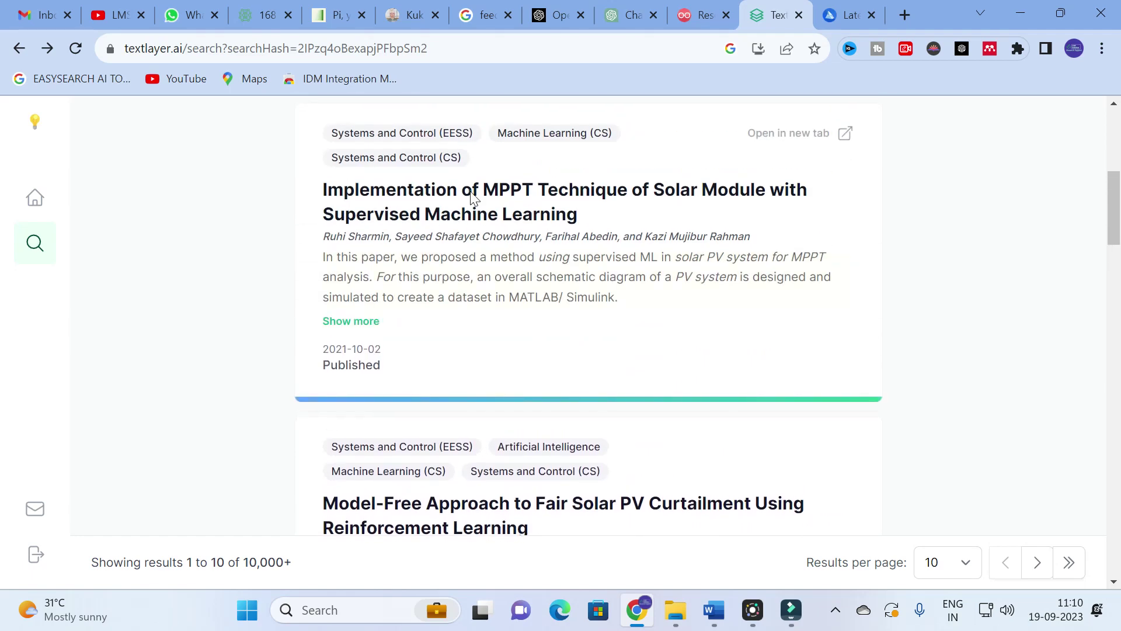
- Open the supervised machine learning MPPT paper's details, read its AI summary, and request similar papers
{"action": "left_click", "coordinate": [471, 191]}
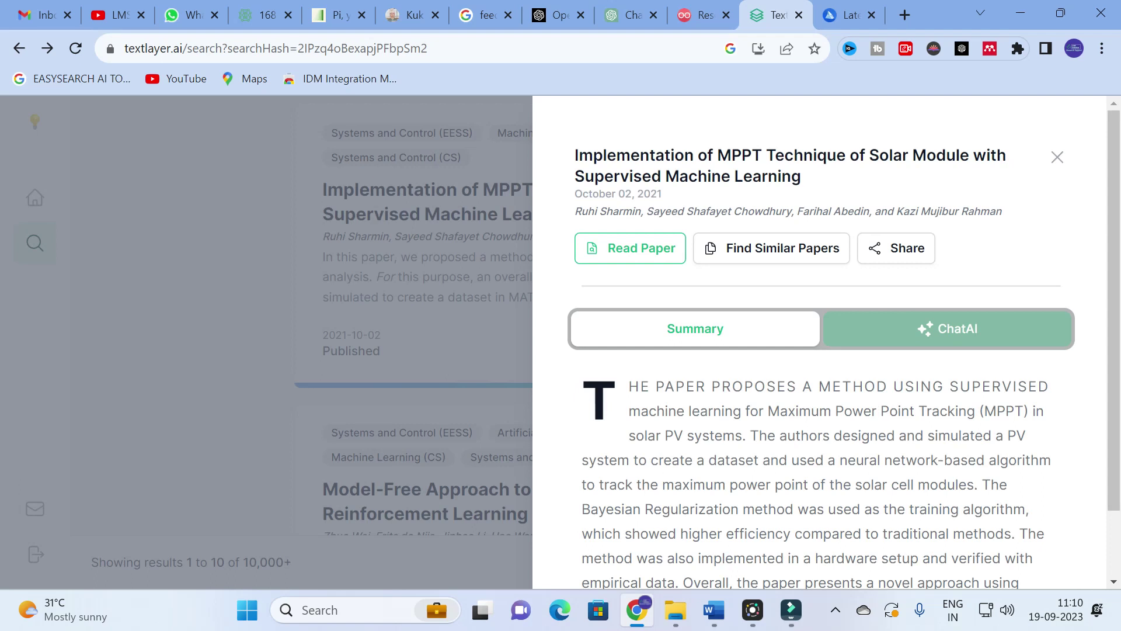
{"action": "scroll", "coordinate": [695, 187], "scroll_direction": "down", "scroll_amount": 2}
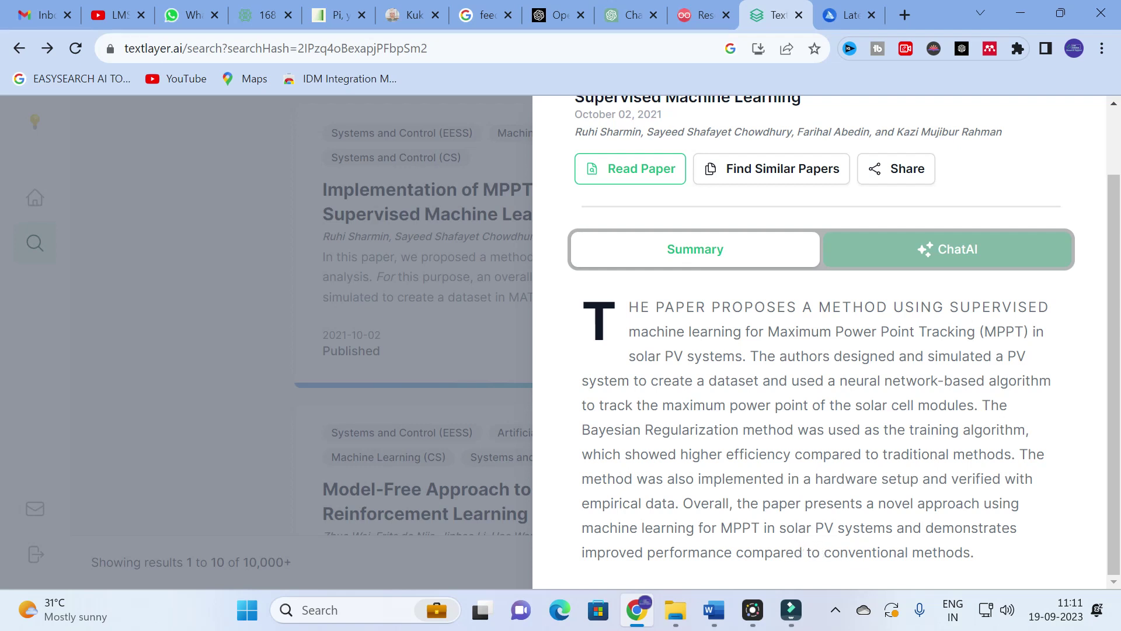
{"action": "scroll", "coordinate": [812, 529], "scroll_direction": "up", "scroll_amount": 2}
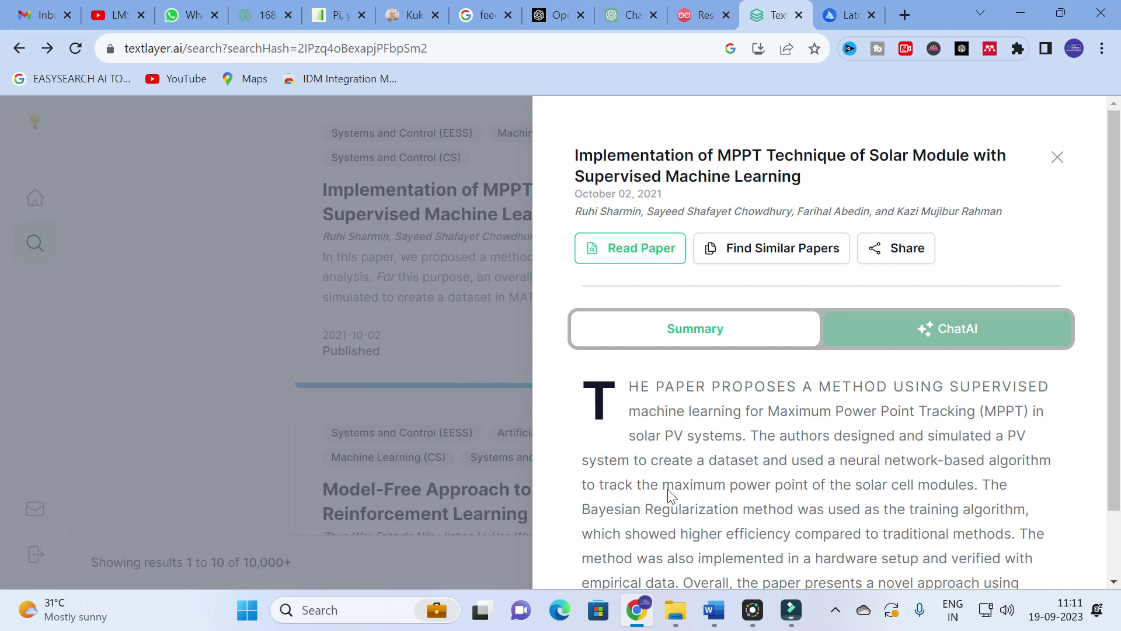
{"action": "scroll", "coordinate": [668, 492], "scroll_direction": "down", "scroll_amount": 2}
{"action": "right_click", "coordinate": [632, 313]}
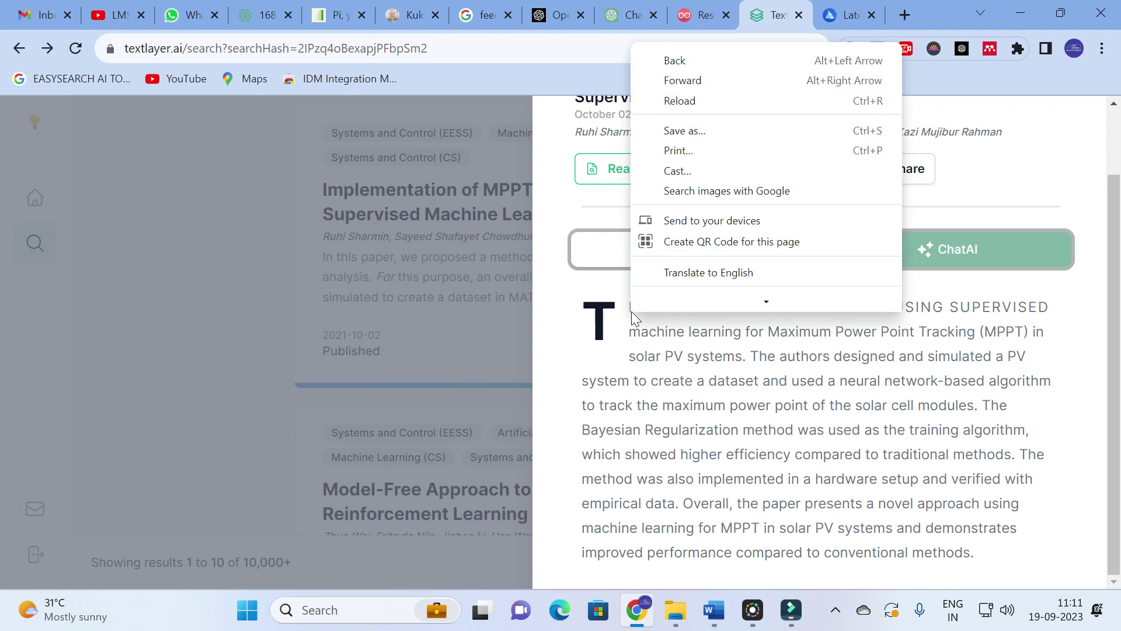
{"action": "left_click", "coordinate": [610, 348]}
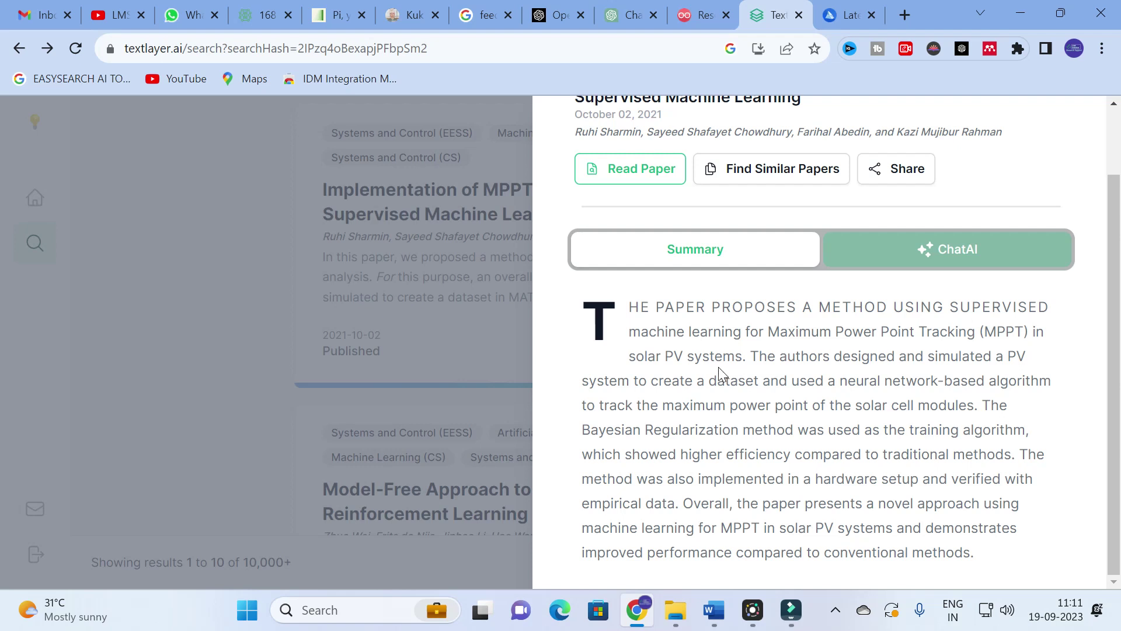
{"action": "scroll", "coordinate": [724, 373], "scroll_direction": "up", "scroll_amount": 1}
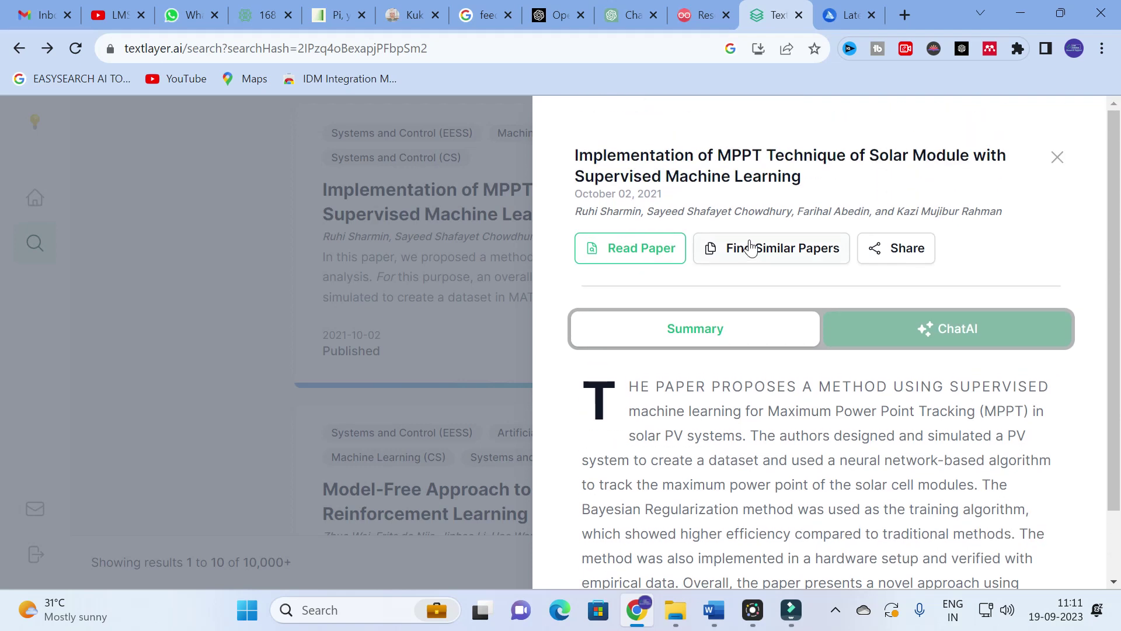
{"action": "left_click", "coordinate": [749, 244]}
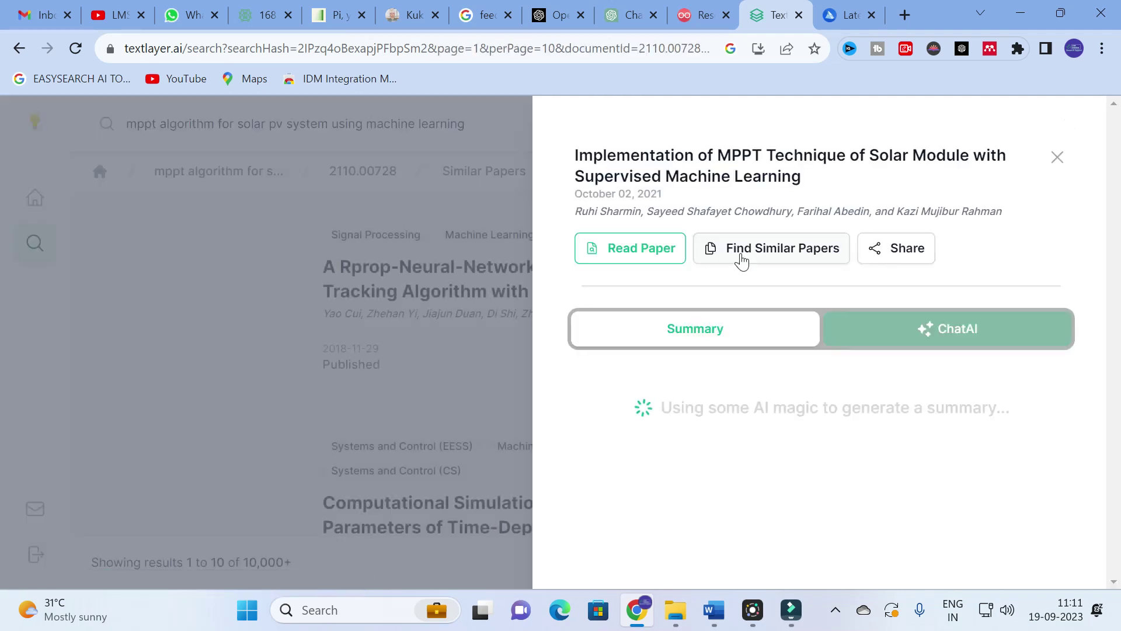
- Load papers similar to the MPPT paper and close its details panel
{"action": "scroll", "coordinate": [734, 271], "scroll_direction": "down", "scroll_amount": 1}
{"action": "scroll", "coordinate": [734, 271], "scroll_direction": "up", "scroll_amount": 1}
{"action": "left_click", "coordinate": [756, 253]}
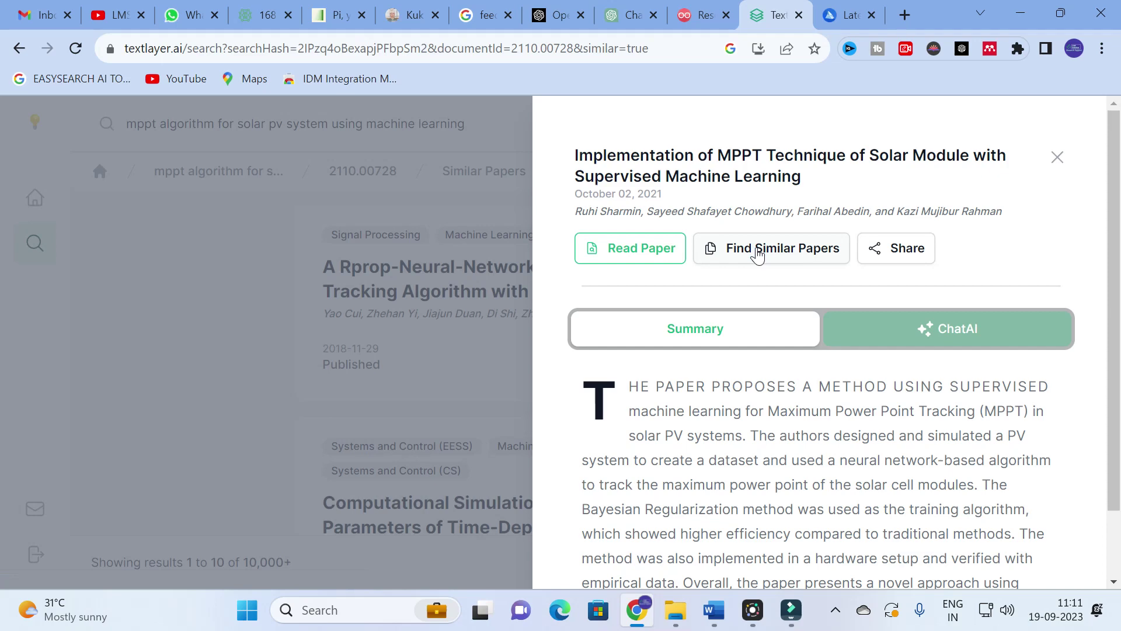
{"action": "scroll", "coordinate": [718, 251], "scroll_direction": "down", "scroll_amount": 1}
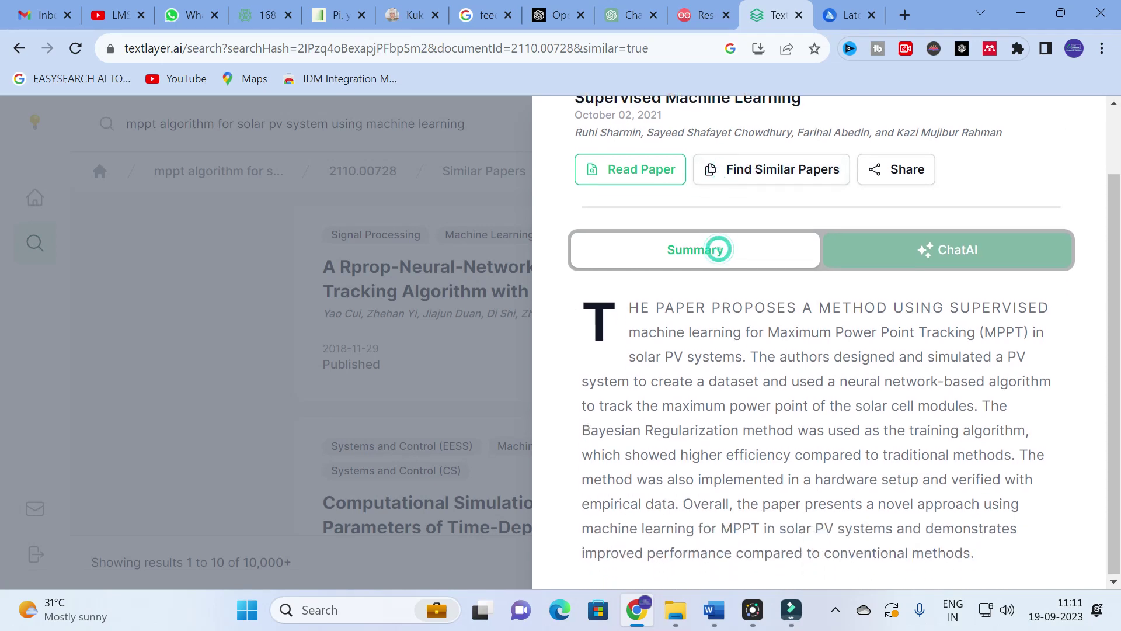
{"action": "scroll", "coordinate": [701, 365], "scroll_direction": "up", "scroll_amount": 1}
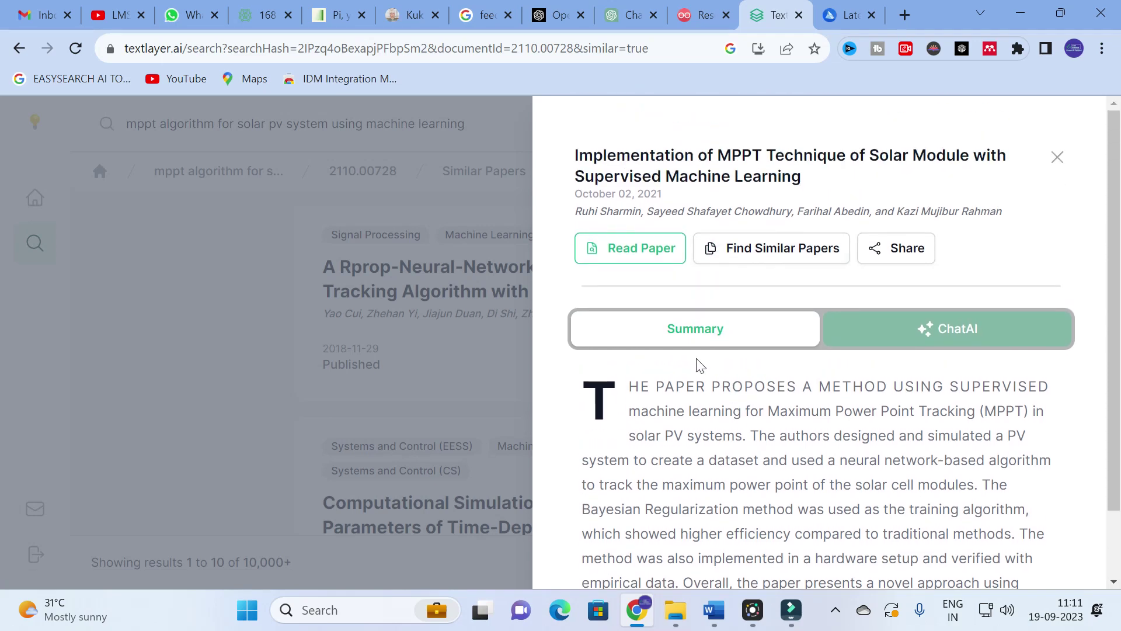
{"action": "left_click", "coordinate": [505, 389]}
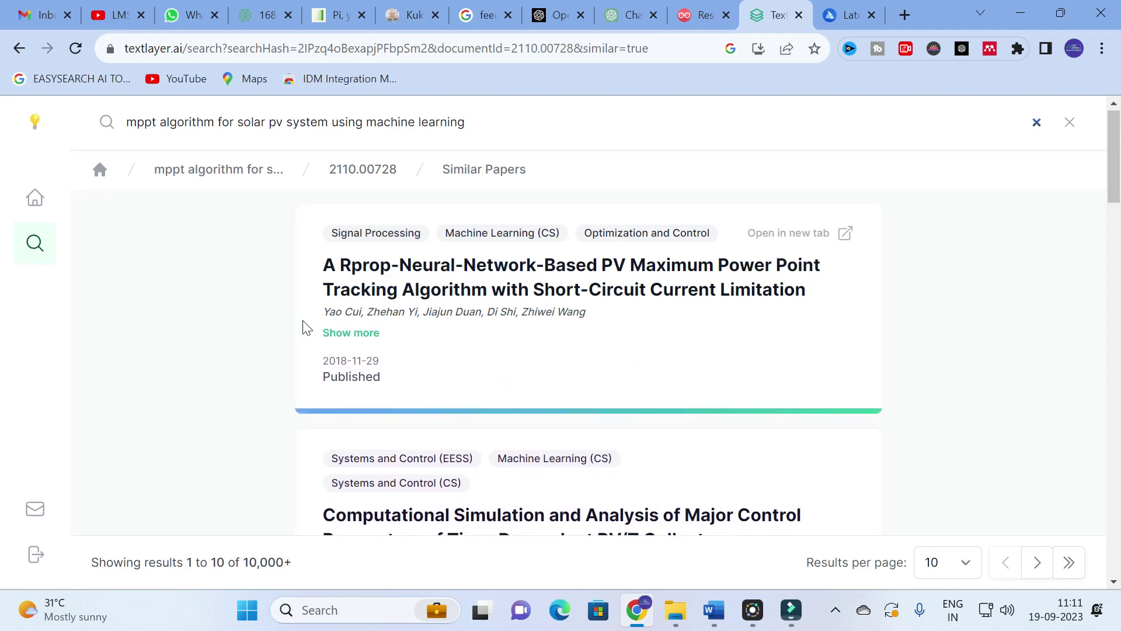
{"action": "scroll", "coordinate": [303, 321], "scroll_direction": "down", "scroll_amount": 3}
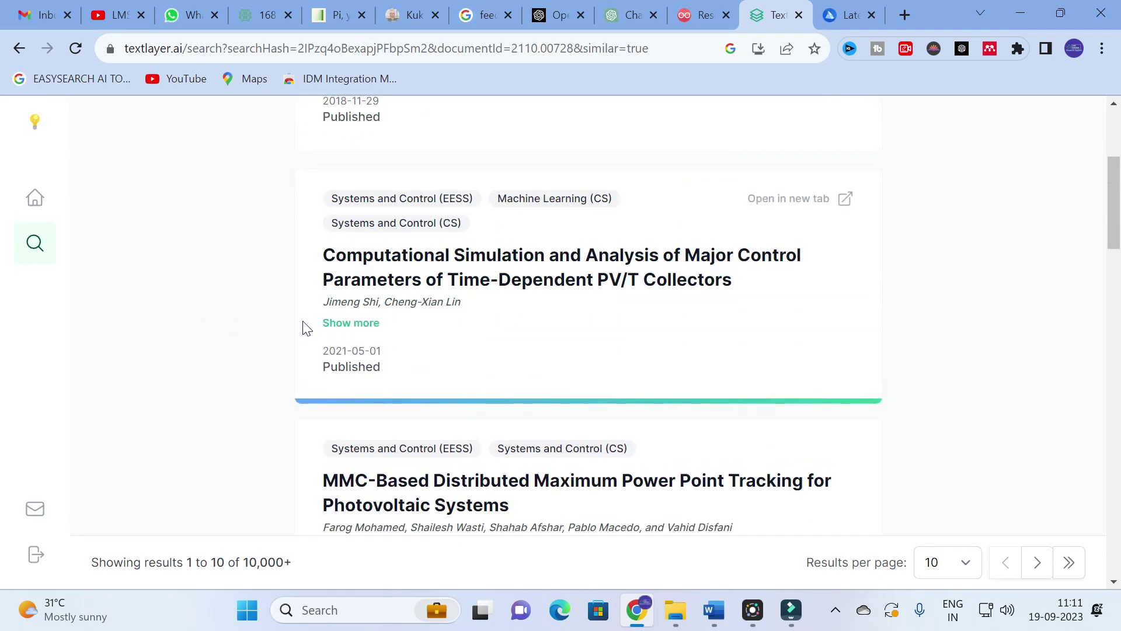
{"action": "scroll", "coordinate": [303, 326], "scroll_direction": "up", "scroll_amount": 3}
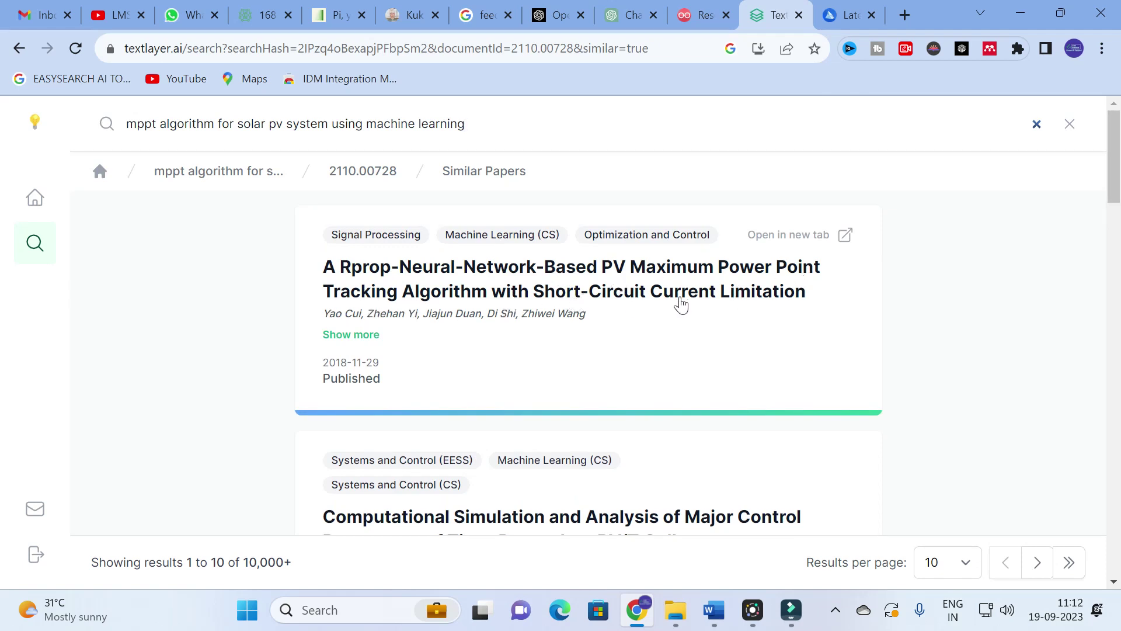
- Refresh the Similar Papers list and scroll through it, led by the Rprop-Neural-Network PV MPPT paper
{"action": "left_click", "coordinate": [489, 173]}
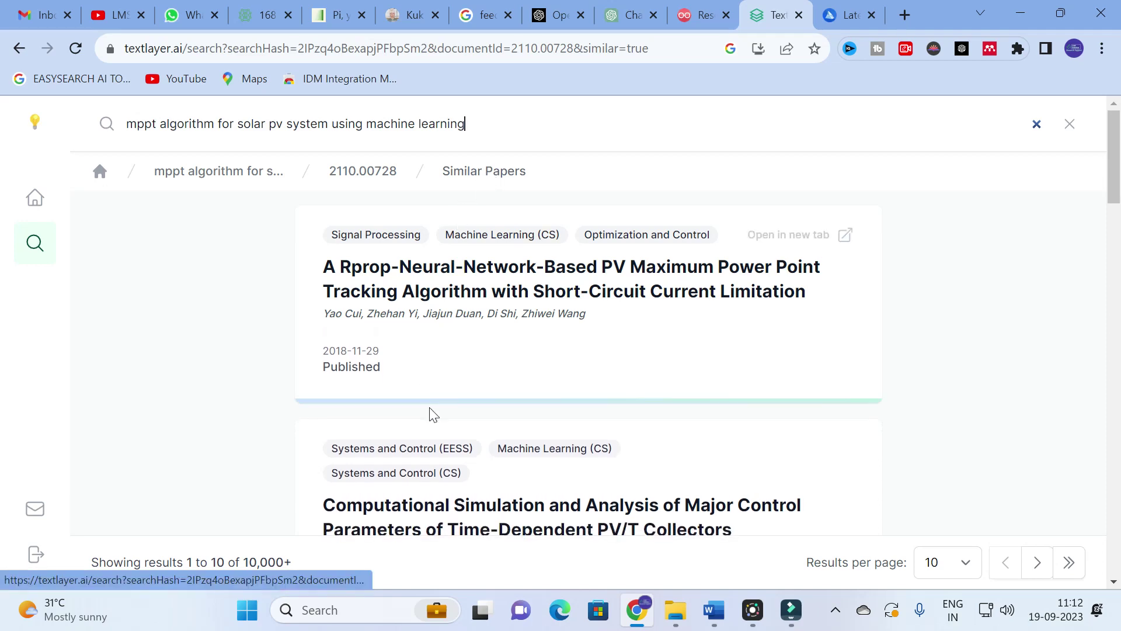
{"action": "scroll", "coordinate": [435, 322], "scroll_direction": "down", "scroll_amount": 3}
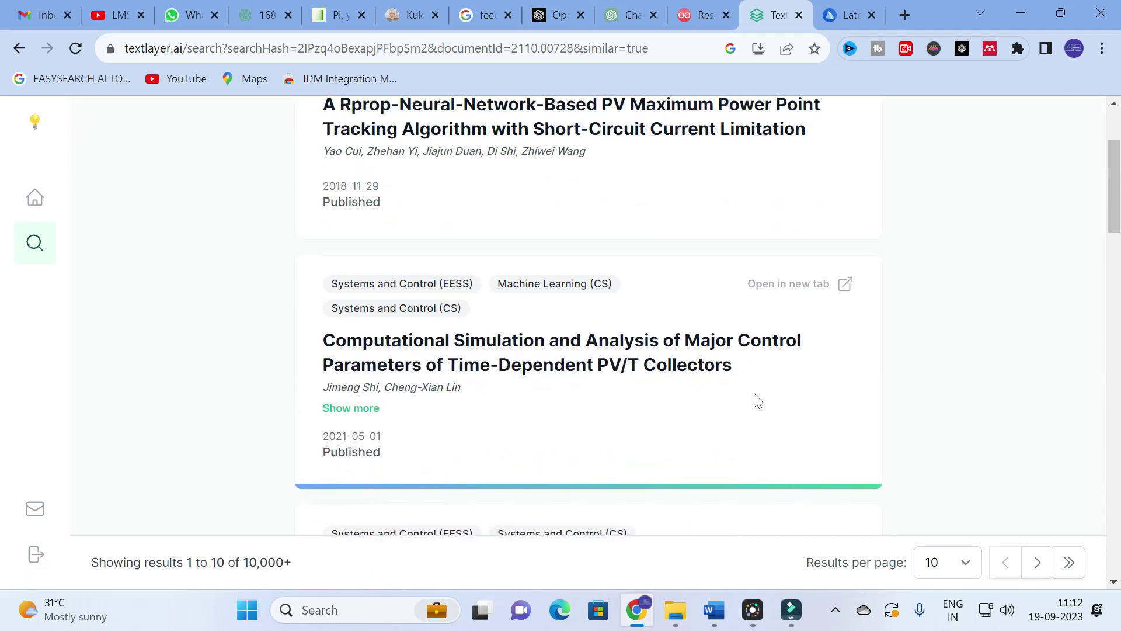
{"action": "scroll", "coordinate": [601, 367], "scroll_direction": "down", "scroll_amount": 1}
{"action": "scroll", "coordinate": [602, 367], "scroll_direction": "down", "scroll_amount": 3}
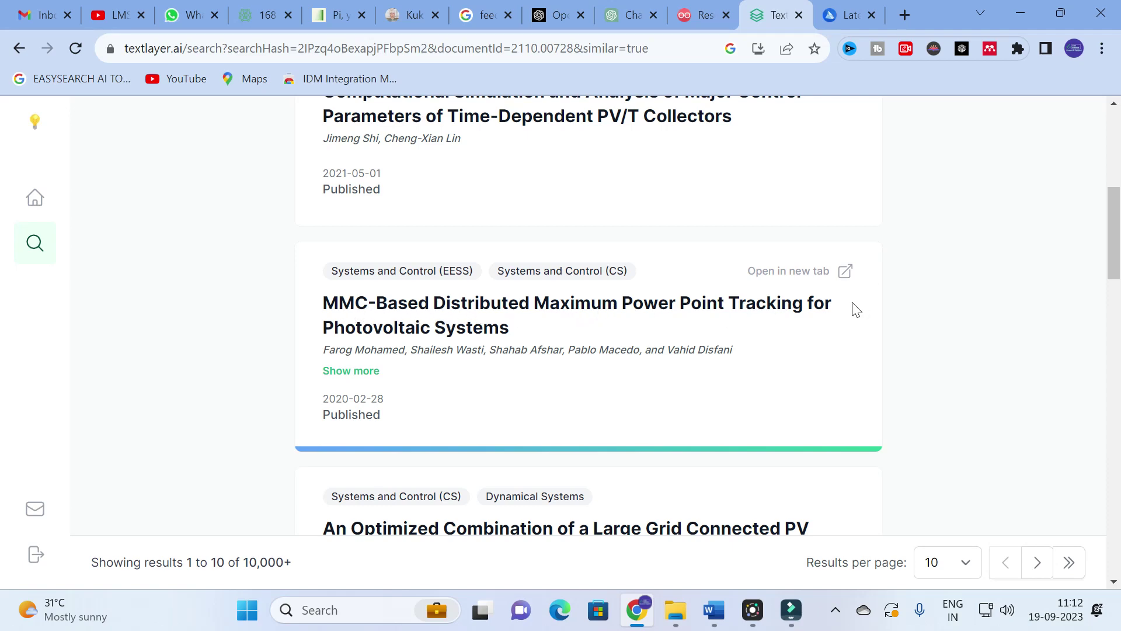
{"action": "scroll", "coordinate": [409, 358], "scroll_direction": "down", "scroll_amount": 4}
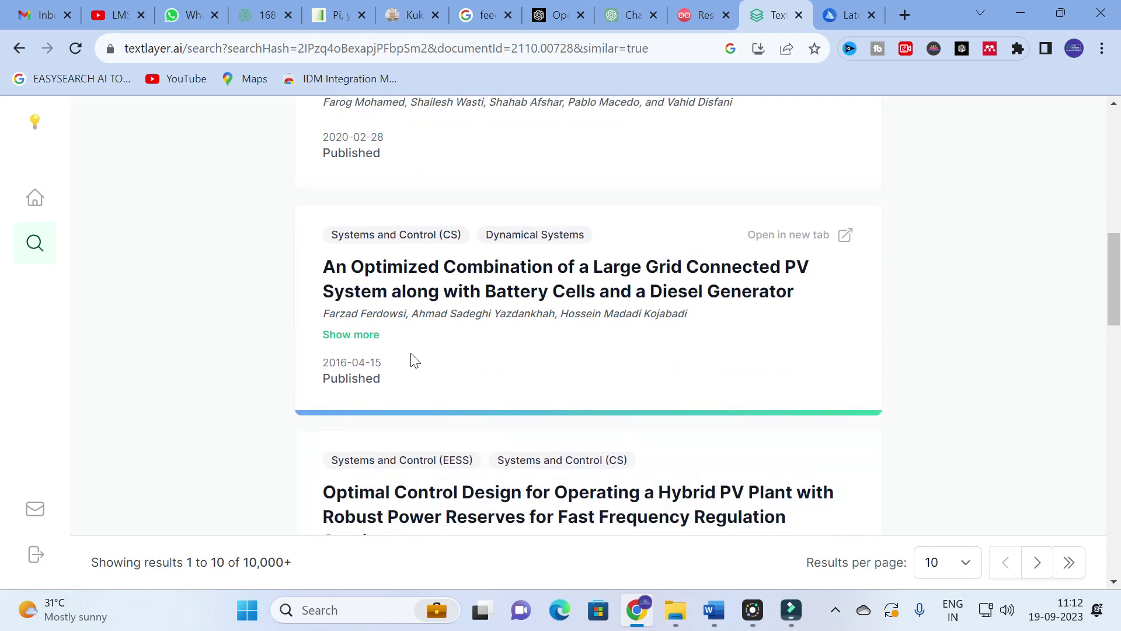
{"action": "scroll", "coordinate": [407, 359], "scroll_direction": "up", "scroll_amount": 6}
{"action": "scroll", "coordinate": [406, 358], "scroll_direction": "up", "scroll_amount": 5}
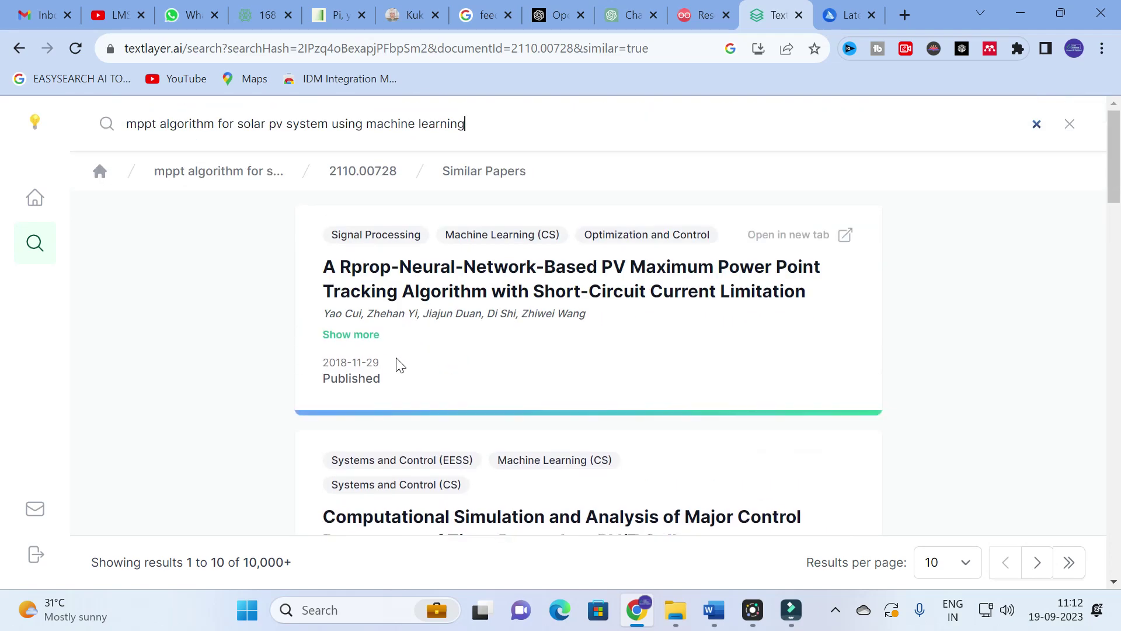
- Go back to the original MPPT results and reopen the 'Implementation of MPPT Technique' paper's summary
{"action": "left_click", "coordinate": [16, 50]}
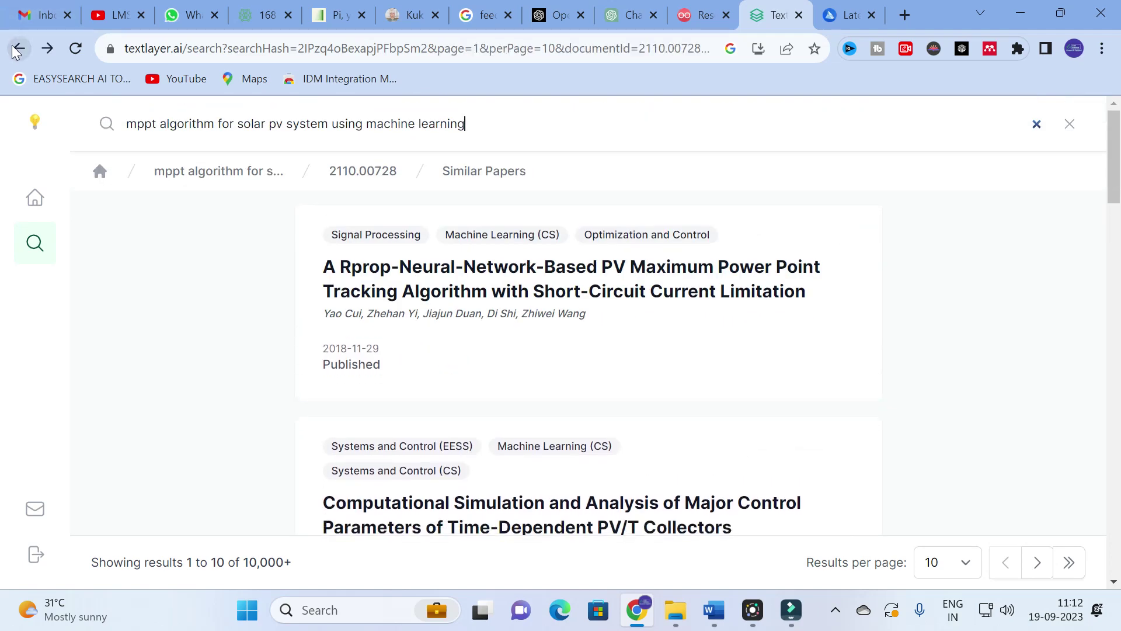
{"action": "left_click", "coordinate": [17, 52]}
{"action": "left_click", "coordinate": [18, 54]}
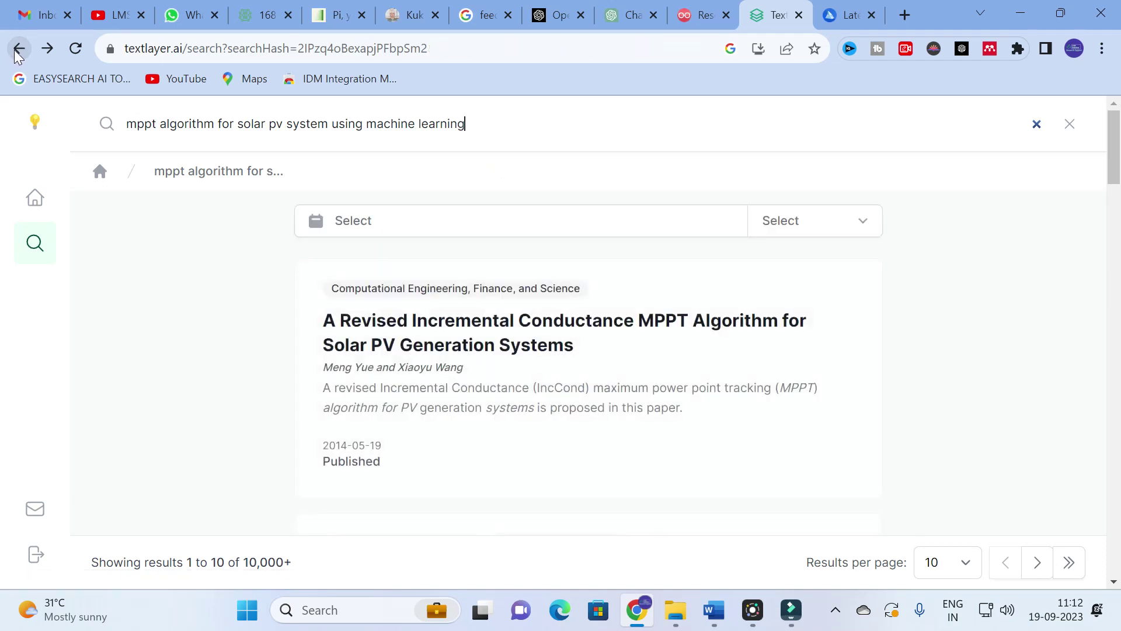
{"action": "scroll", "coordinate": [276, 266], "scroll_direction": "down", "scroll_amount": 6}
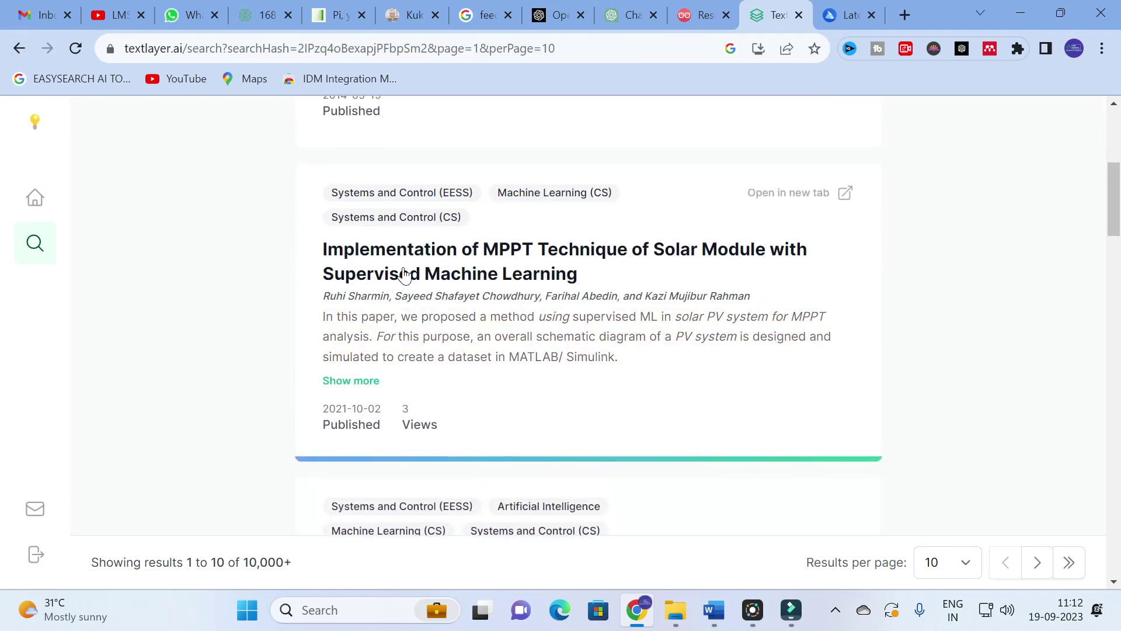
{"action": "left_click", "coordinate": [411, 268]}
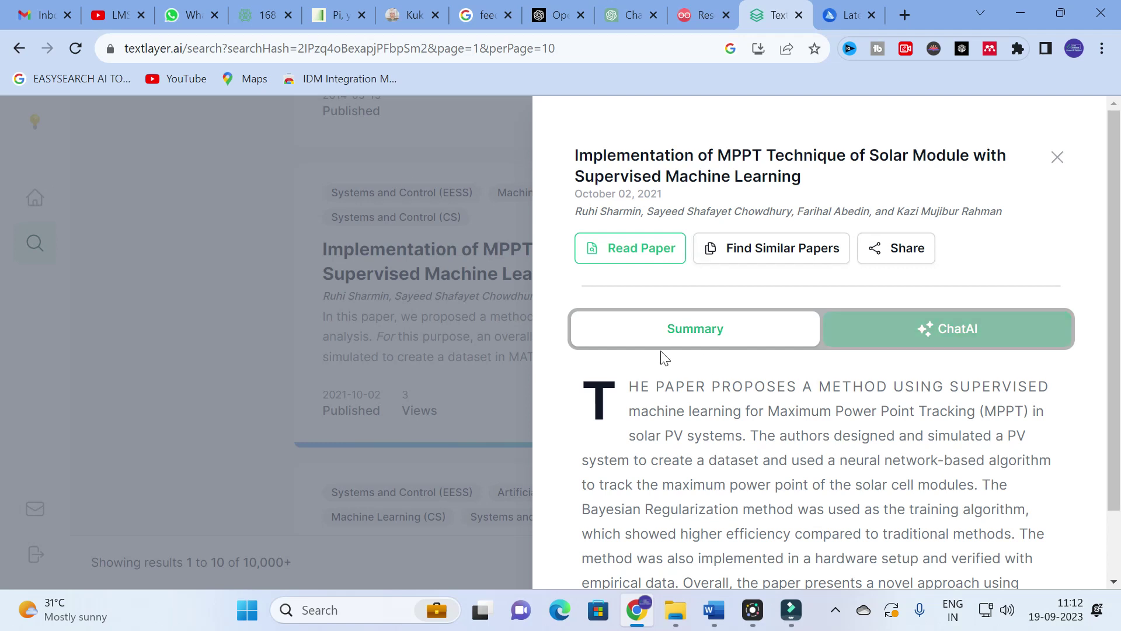
- Scroll to the end of the paper's AI summary and switch the panel to ChatAI
{"action": "scroll", "coordinate": [663, 352], "scroll_direction": "down", "scroll_amount": 2}
{"action": "scroll", "coordinate": [958, 350], "scroll_direction": "down", "scroll_amount": 1}
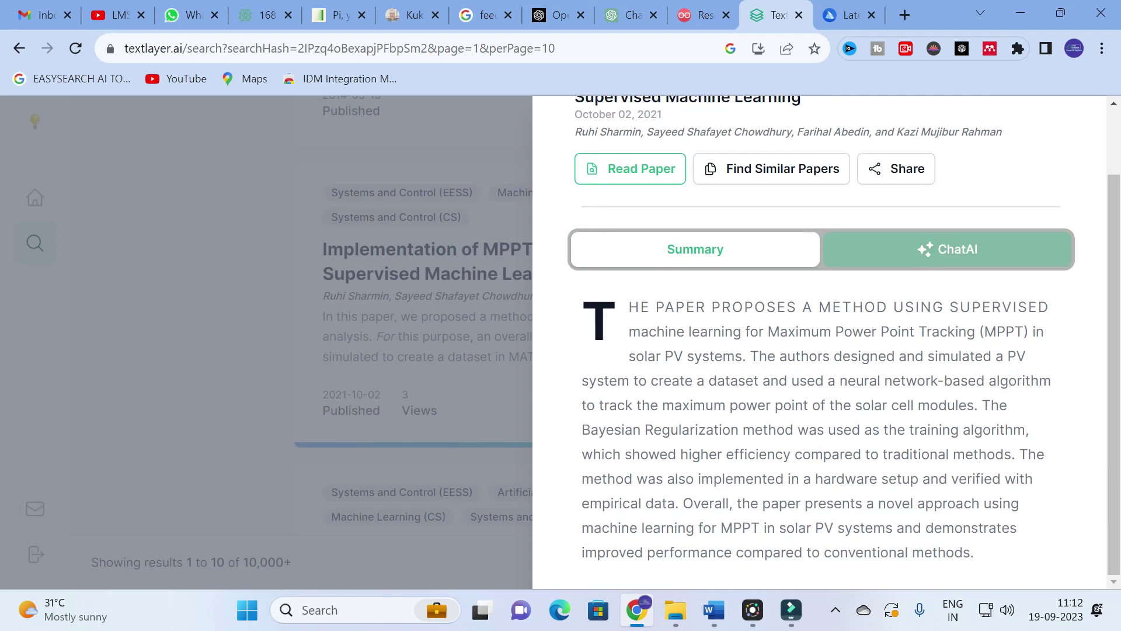
{"action": "left_click", "coordinate": [961, 263]}
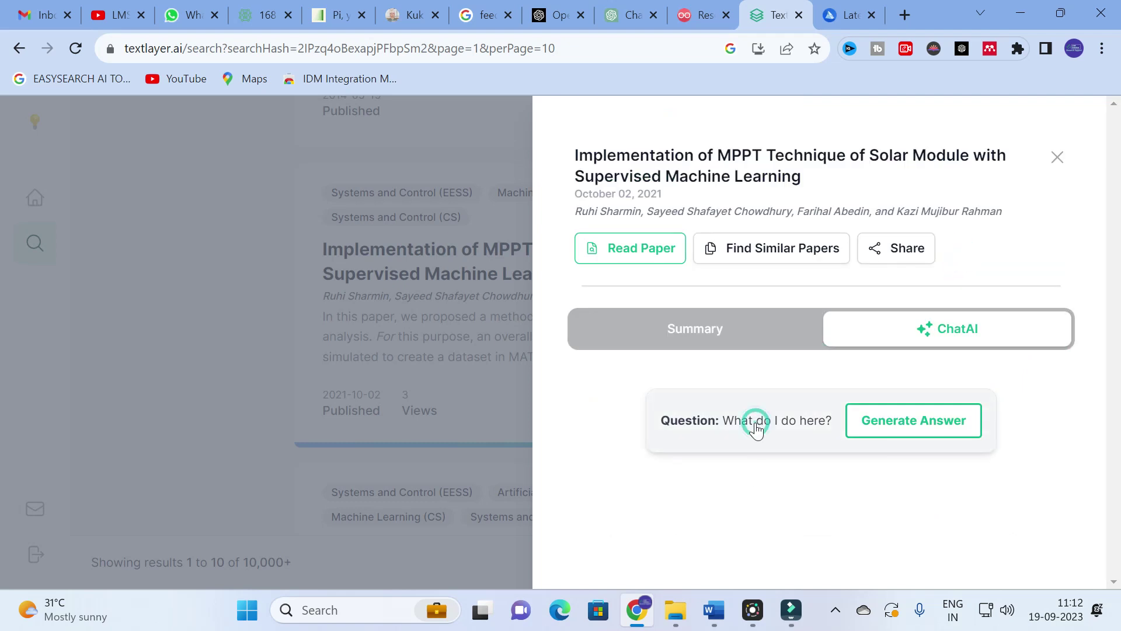
- Generate a ChatAI answer to 'What do I do here?' and scroll through the resulting sign-up promo text
{"action": "left_click", "coordinate": [882, 435]}
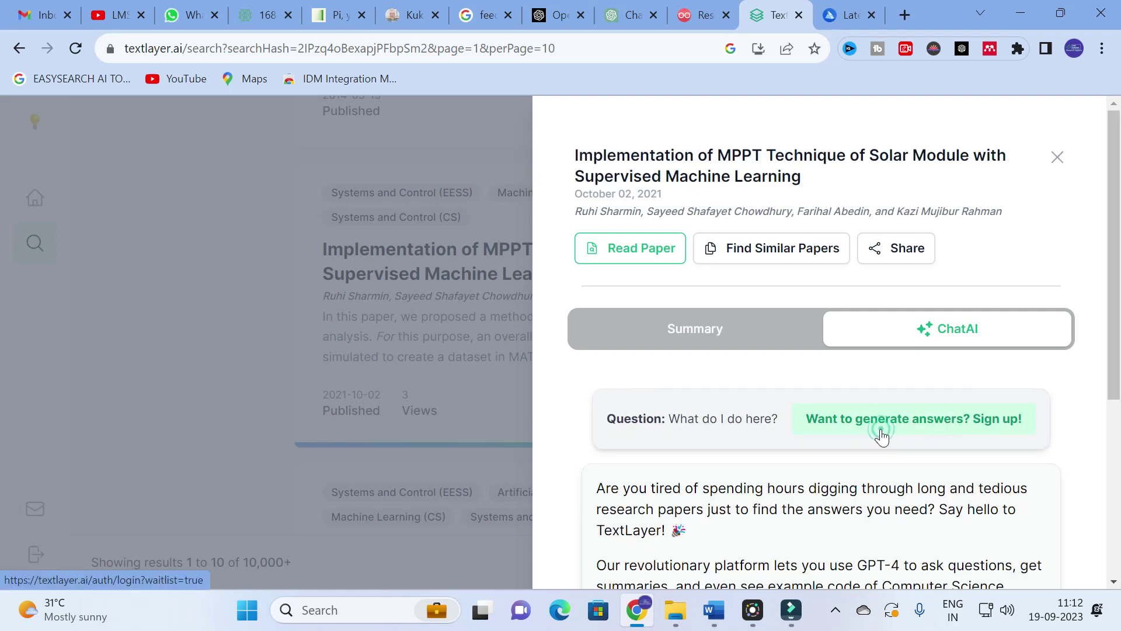
{"action": "scroll", "coordinate": [876, 427], "scroll_direction": "down", "scroll_amount": 5}
{"action": "scroll", "coordinate": [864, 426], "scroll_direction": "down", "scroll_amount": 1}
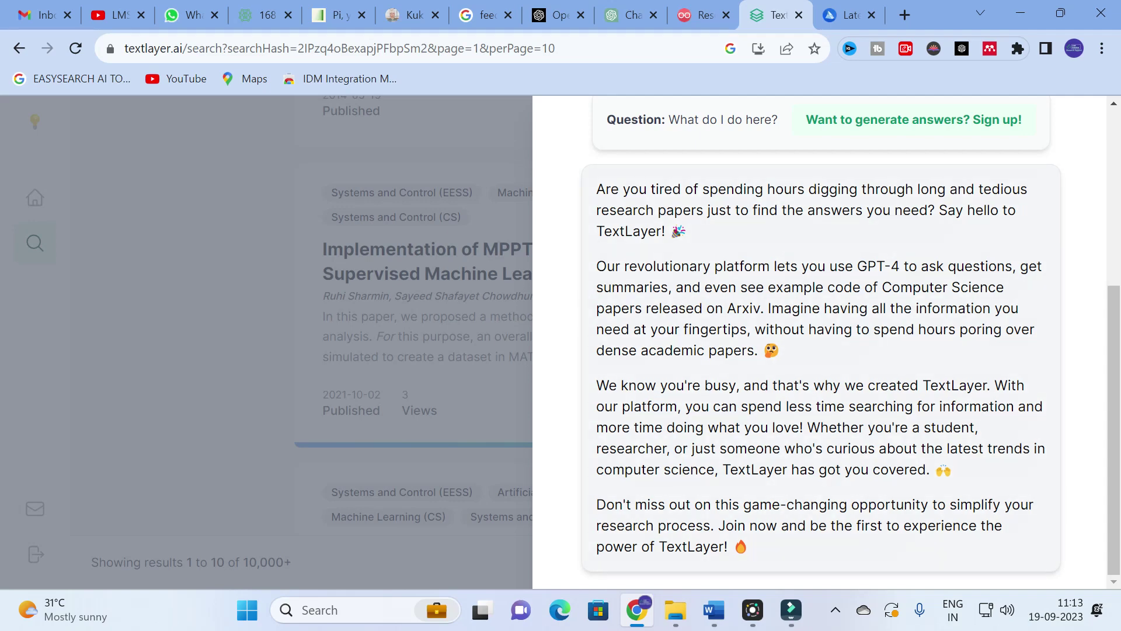
{"action": "scroll", "coordinate": [701, 375], "scroll_direction": "up", "scroll_amount": 5}
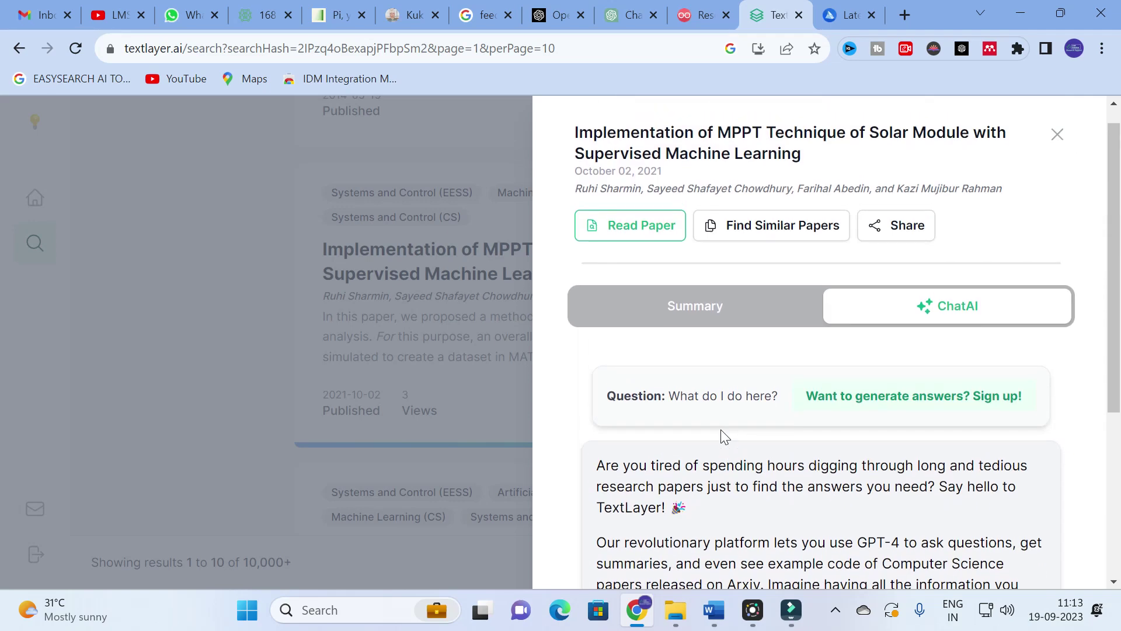
{"action": "scroll", "coordinate": [701, 376], "scroll_direction": "down", "scroll_amount": 5}
{"action": "scroll", "coordinate": [748, 402], "scroll_direction": "up", "scroll_amount": 5}
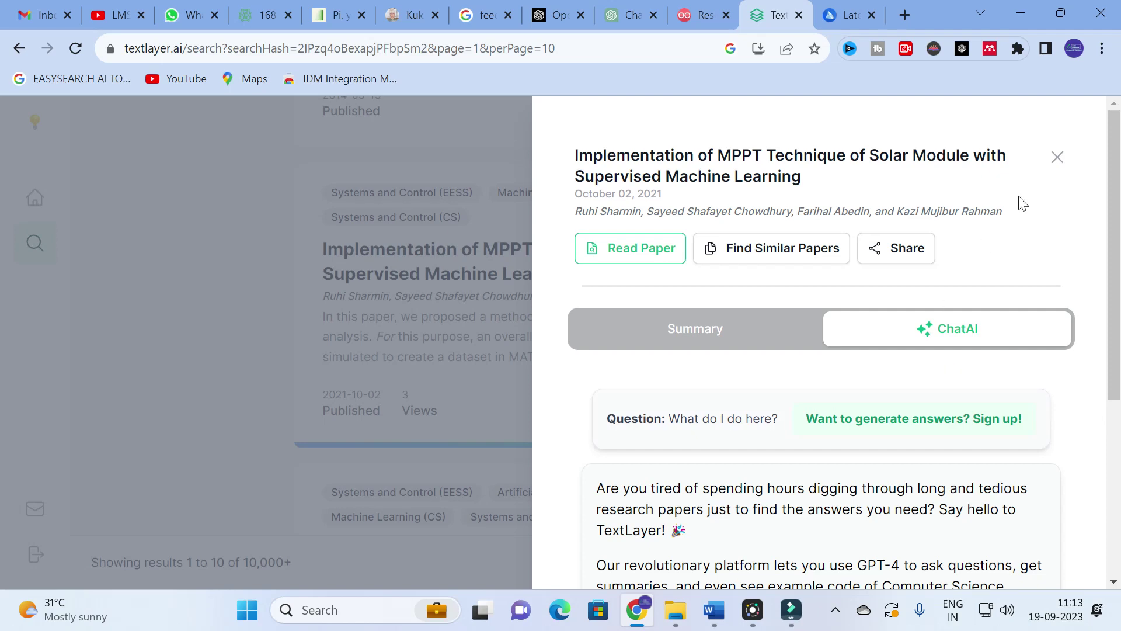
- Close the paper panel and scroll down to the 'Comparative Study of MPPT and Parameter Estimation of PV cells' result
{"action": "left_click", "coordinate": [1058, 157]}
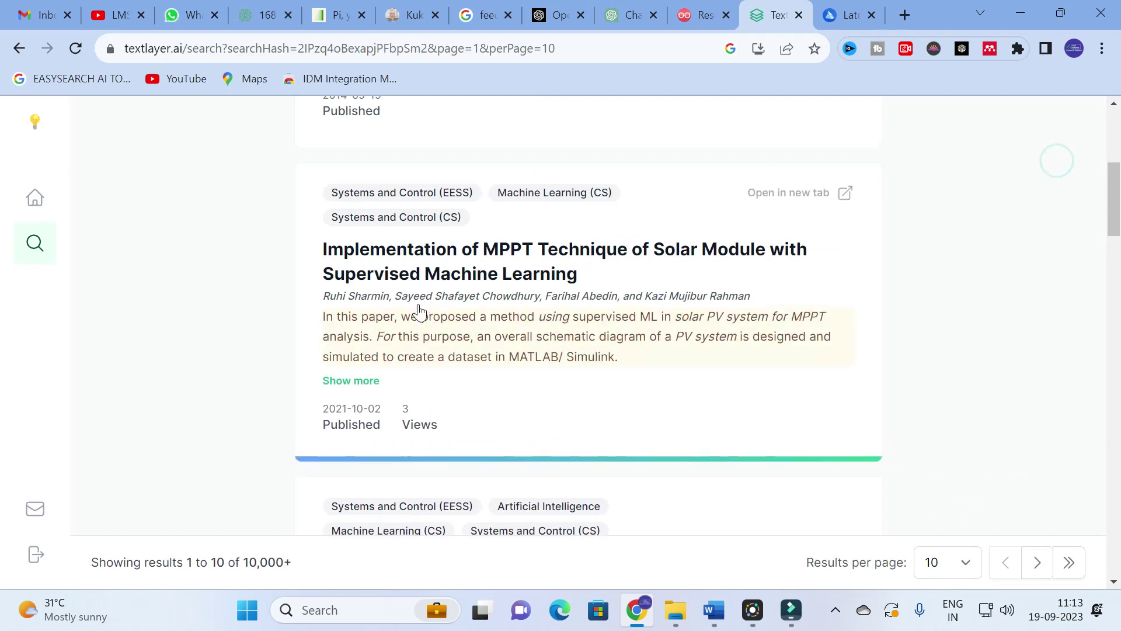
{"action": "scroll", "coordinate": [418, 309], "scroll_direction": "down", "scroll_amount": 5}
{"action": "scroll", "coordinate": [430, 320], "scroll_direction": "down", "scroll_amount": 5}
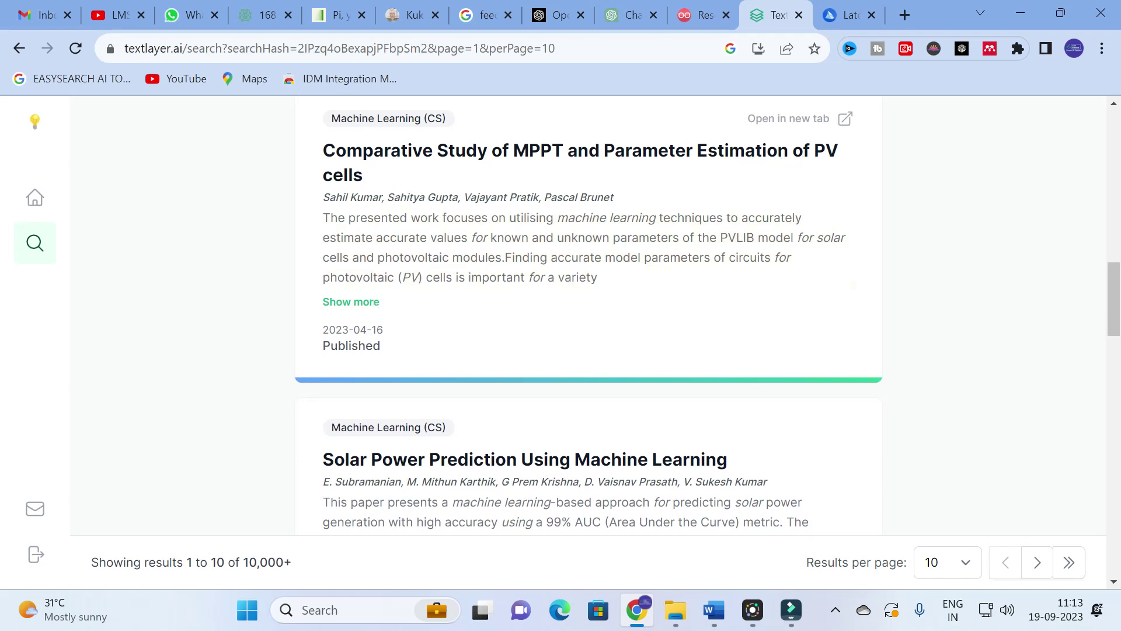
- Open the Comparative Study of MPPT paper's details and read its summary
{"action": "left_click", "coordinate": [459, 153]}
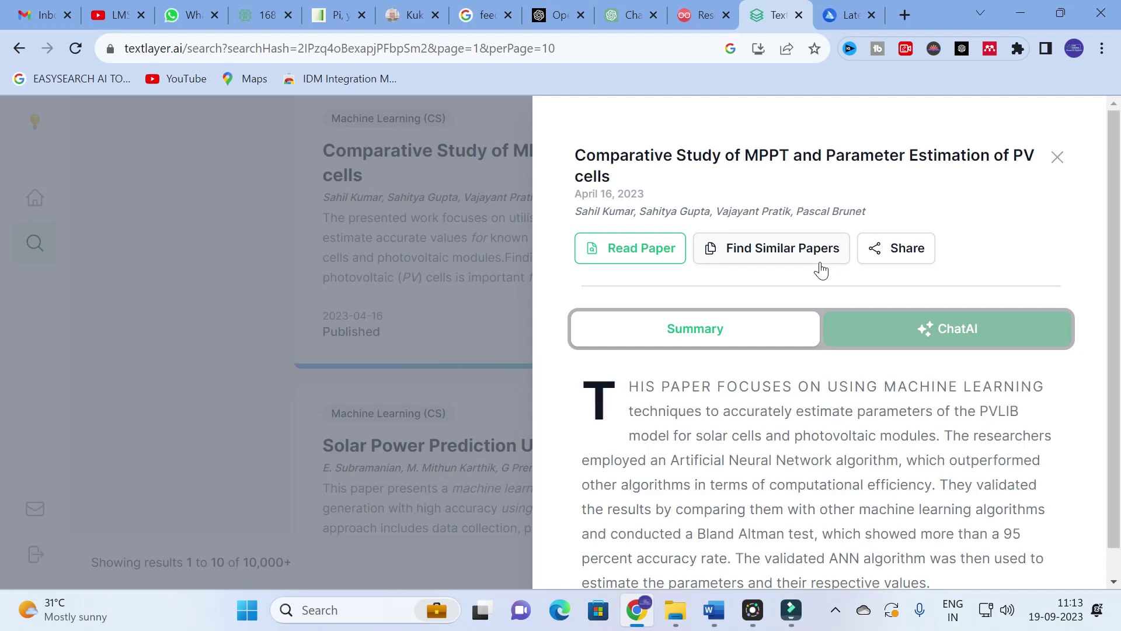
{"action": "scroll", "coordinate": [819, 266], "scroll_direction": "down", "scroll_amount": 1}
{"action": "scroll", "coordinate": [822, 268], "scroll_direction": "up", "scroll_amount": 1}
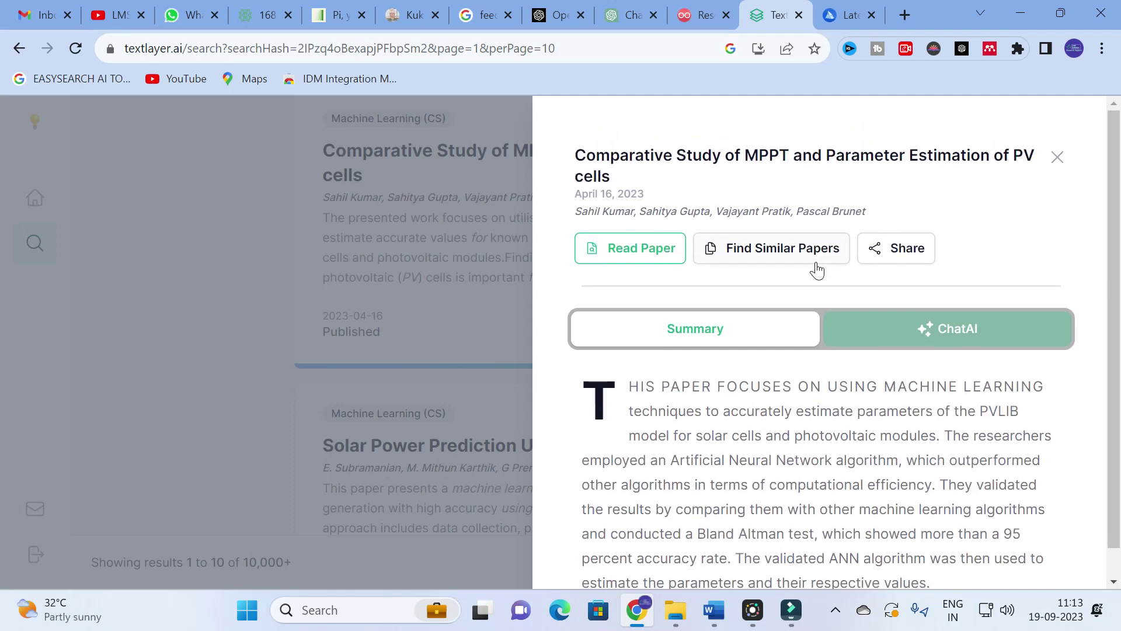
{"action": "scroll", "coordinate": [811, 272], "scroll_direction": "down", "scroll_amount": 1}
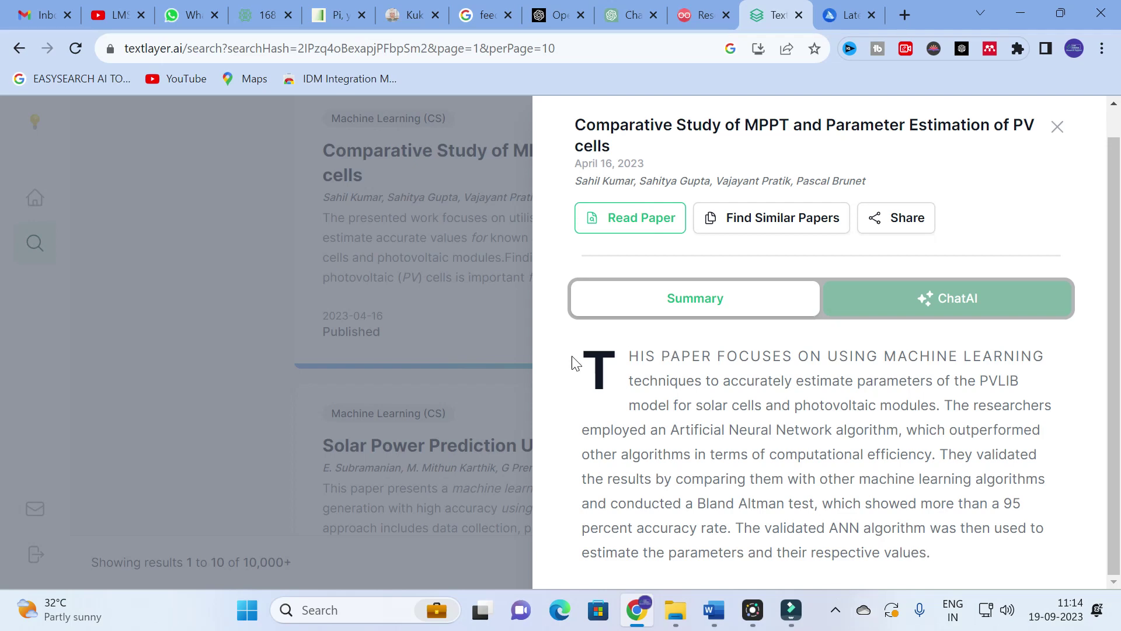
- Select the summary paragraph, then open the full paper with Read Paper in a new tab
{"action": "mouse_move", "coordinate": [630, 357]}
{"action": "left_mouse_down"}
{"action": "mouse_move", "coordinate": [771, 459]}
{"action": "mouse_move", "coordinate": [628, 356]}
{"action": "left_mouse_up"}
{"action": "triple_click", "coordinate": [629, 355]}
{"action": "left_click", "coordinate": [728, 243]}
{"action": "left_click", "coordinate": [638, 221]}
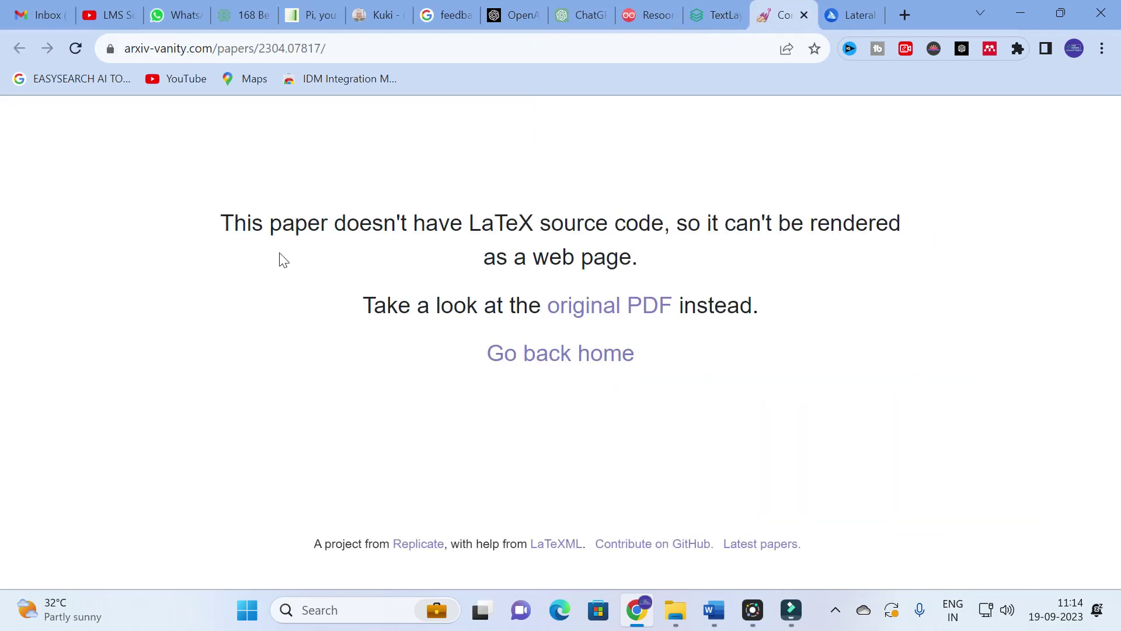
- Follow the 'original PDF' link on the arXiv Vanity notice for paper 2304.07817
{"action": "left_click", "coordinate": [632, 321]}
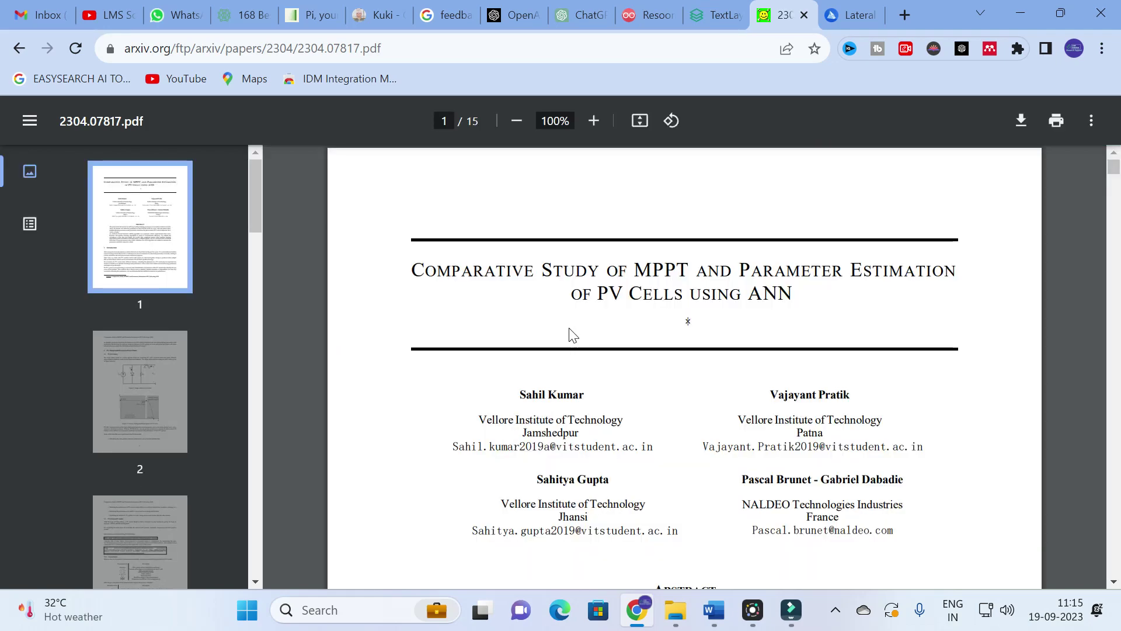
- Scroll through the 15-page PDF down to the Conclusion and References
{"action": "scroll", "coordinate": [466, 304], "scroll_direction": "down", "scroll_amount": 1}
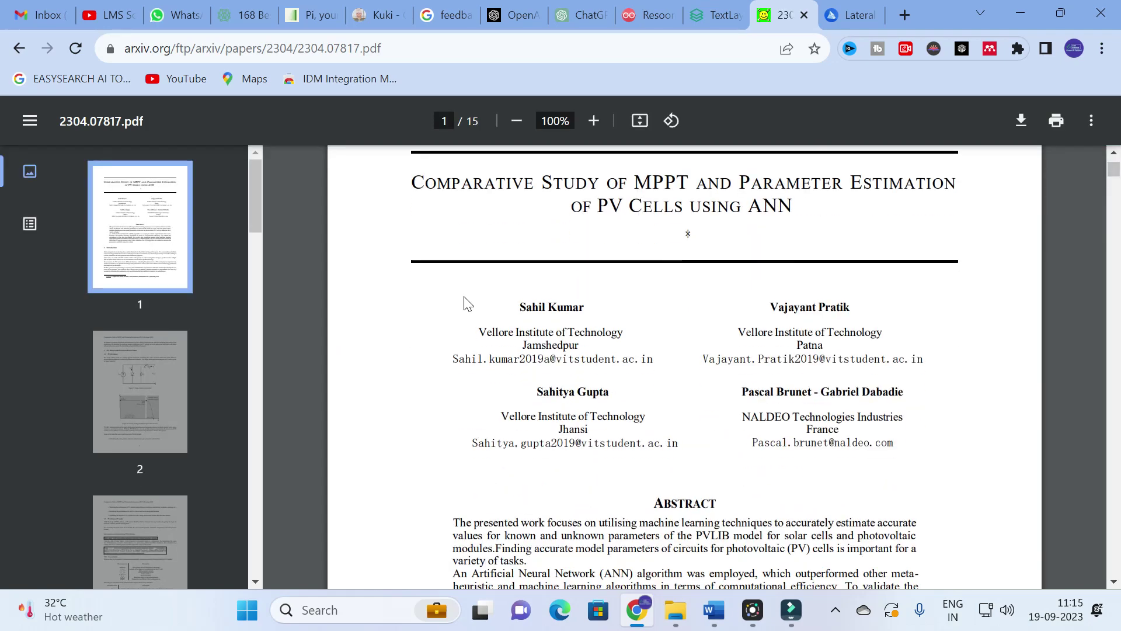
{"action": "scroll", "coordinate": [466, 303], "scroll_direction": "up", "scroll_amount": 1}
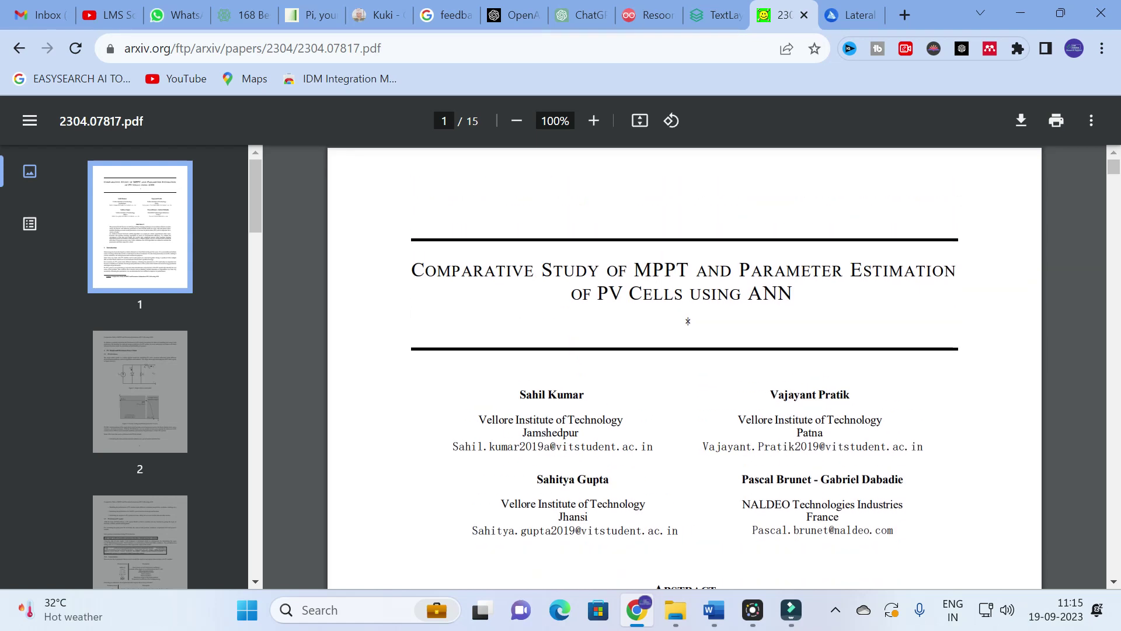
{"action": "scroll", "coordinate": [730, 306], "scroll_direction": "down", "scroll_amount": 12}
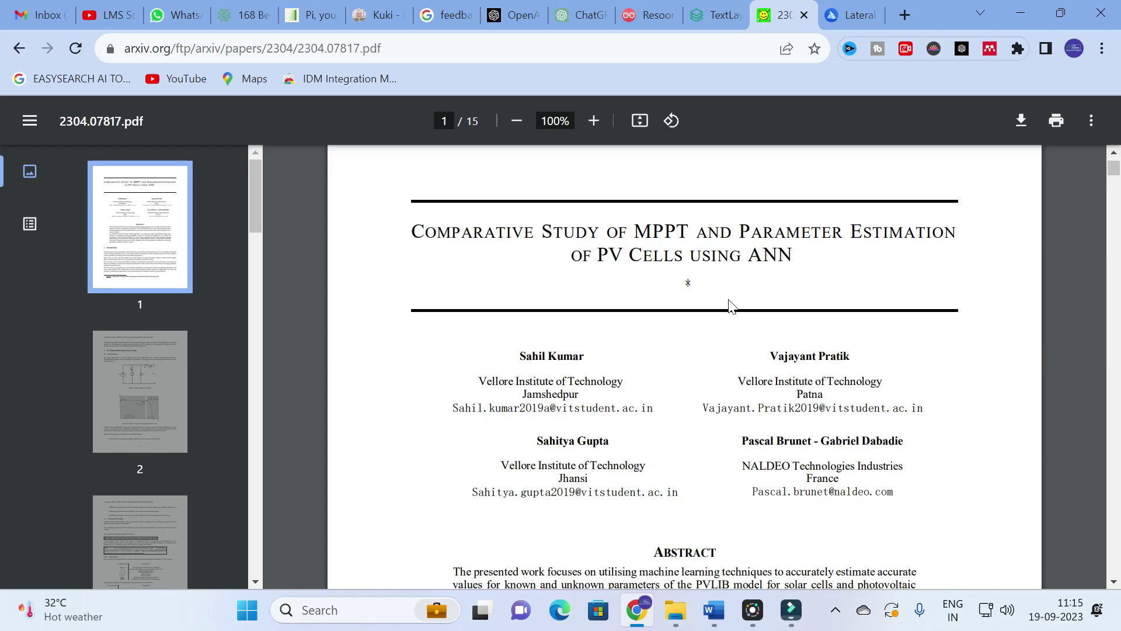
{"action": "scroll", "coordinate": [801, 347], "scroll_direction": "down", "scroll_amount": 15}
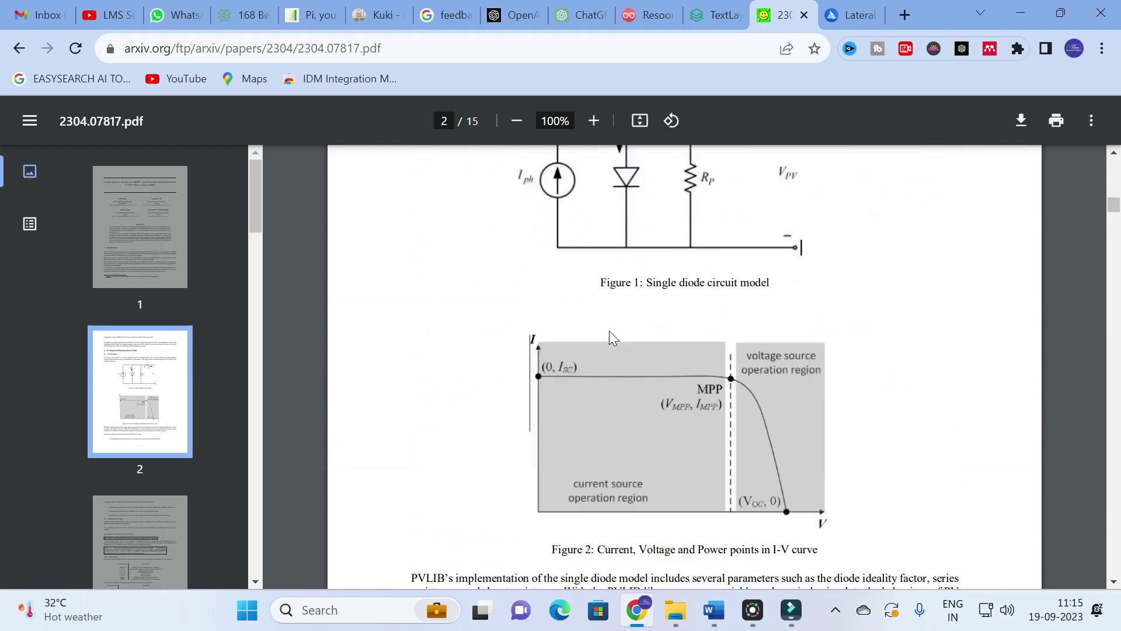
{"action": "scroll", "coordinate": [684, 367], "scroll_direction": "down", "scroll_amount": 12}
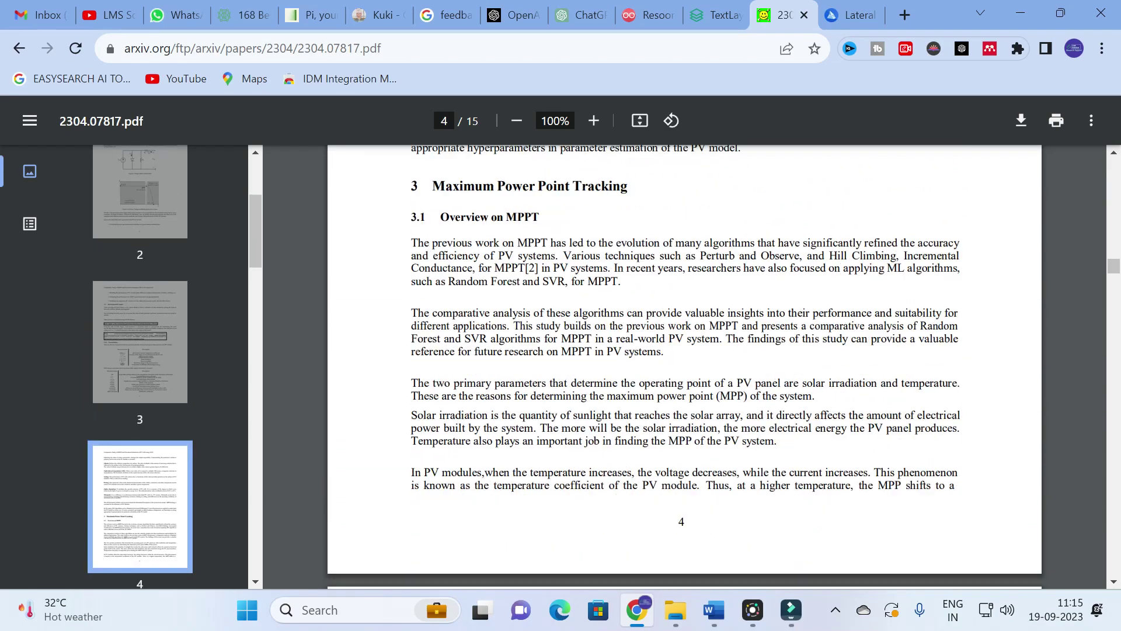
{"action": "scroll", "coordinate": [685, 367], "scroll_direction": "down", "scroll_amount": 15}
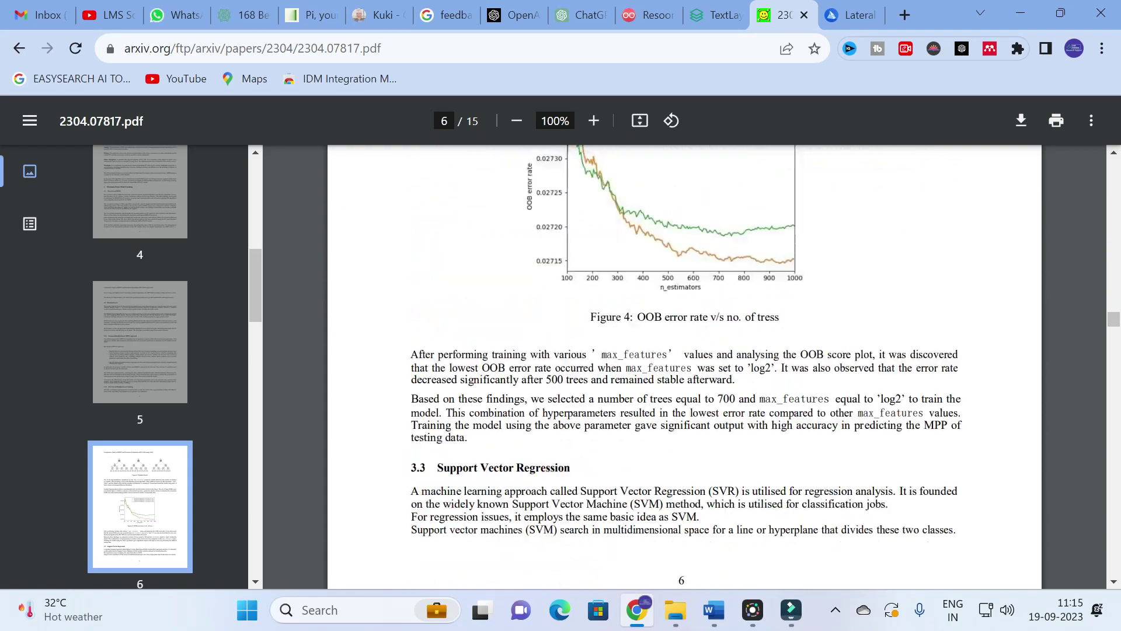
{"action": "scroll", "coordinate": [684, 367], "scroll_direction": "down", "scroll_amount": 15}
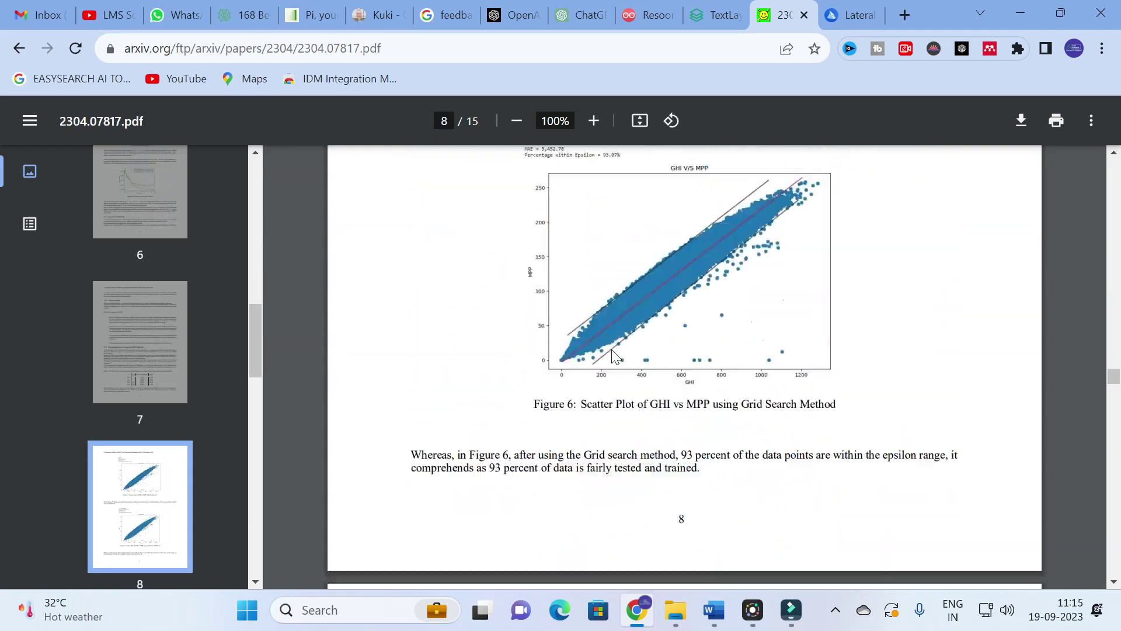
{"action": "scroll", "coordinate": [685, 367], "scroll_direction": "down", "scroll_amount": 15}
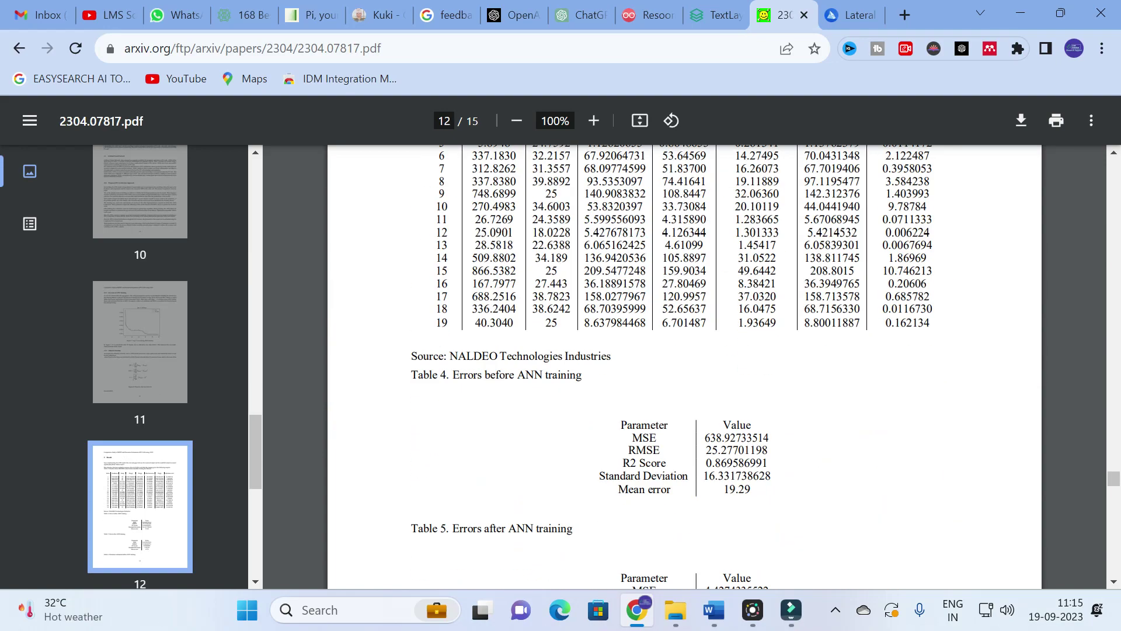
{"action": "scroll", "coordinate": [618, 357], "scroll_direction": "down", "scroll_amount": 15}
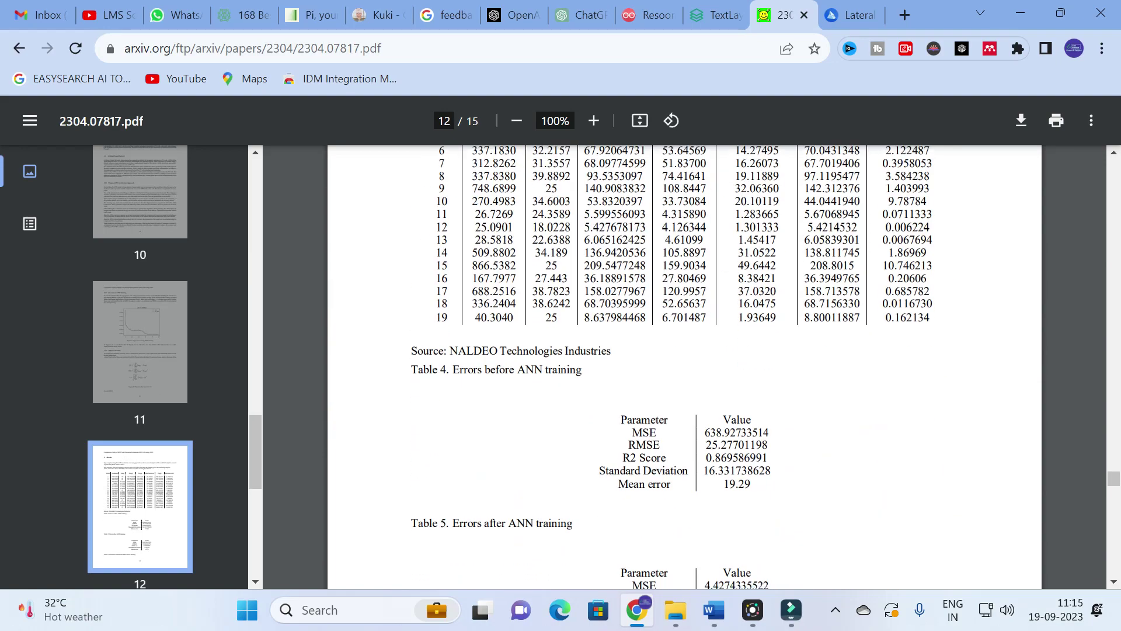
{"action": "scroll", "coordinate": [617, 358], "scroll_direction": "down", "scroll_amount": 7}
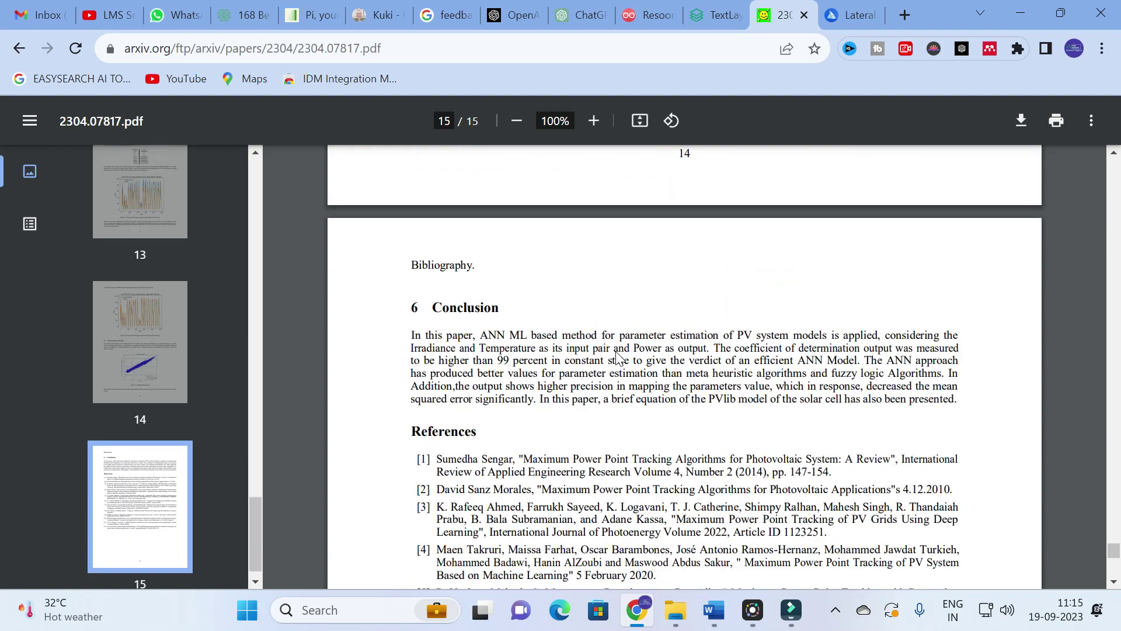
{"action": "scroll", "coordinate": [618, 357], "scroll_direction": "down", "scroll_amount": 6}
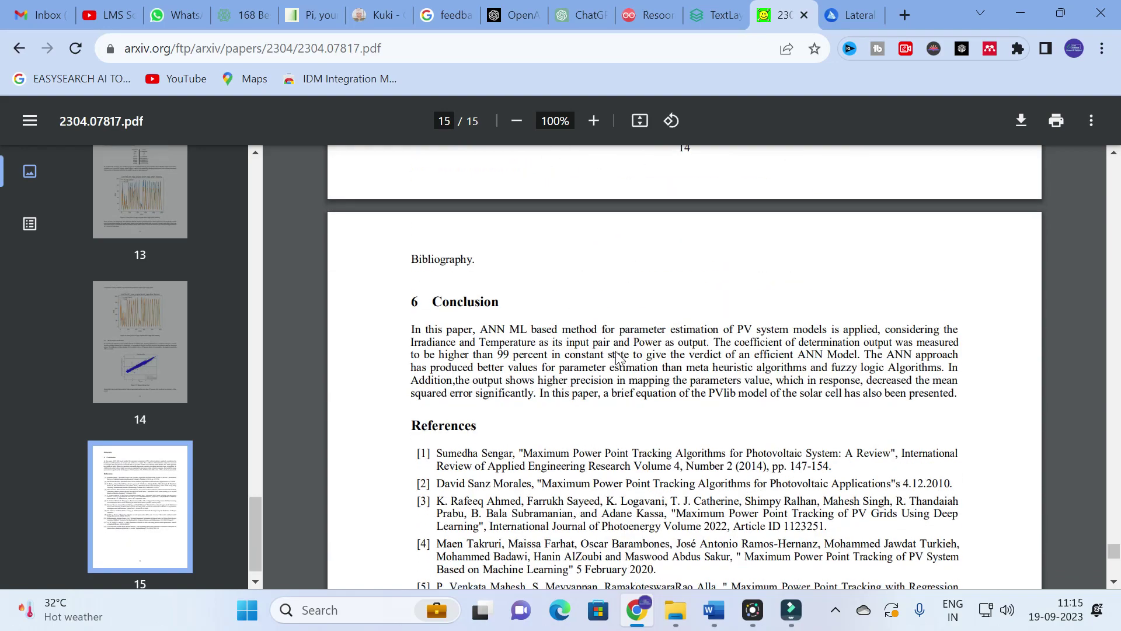
- Return to the TextLayer tab, close the summary panel, and go Back to the search page
{"action": "left_click", "coordinate": [720, 12]}
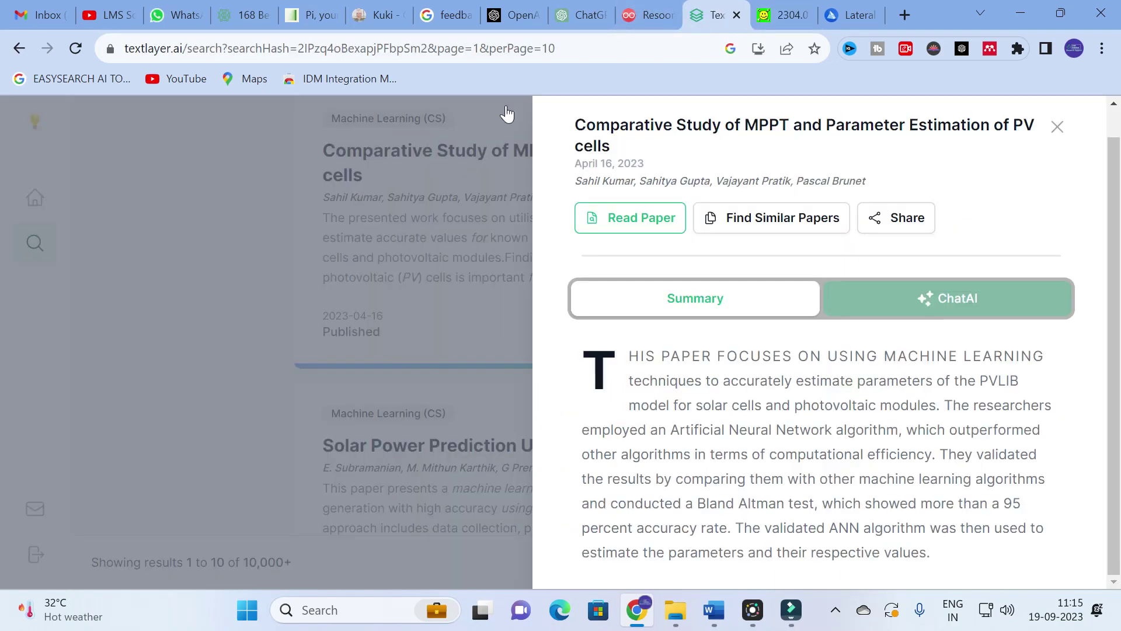
{"action": "left_click", "coordinate": [163, 205]}
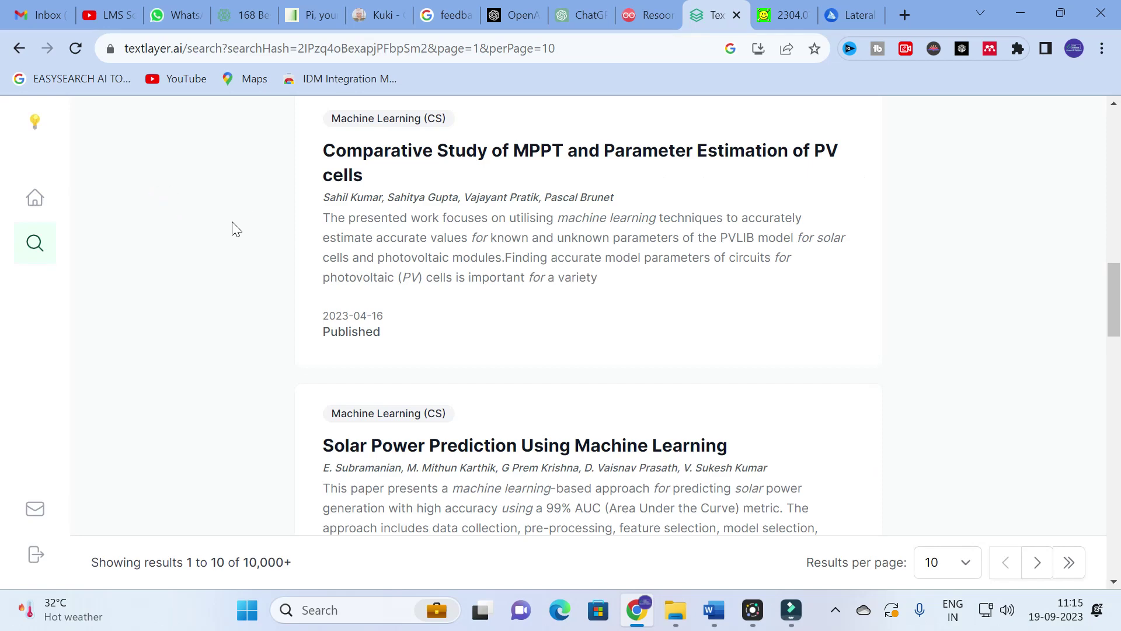
{"action": "scroll", "coordinate": [281, 391], "scroll_direction": "up", "scroll_amount": 15}
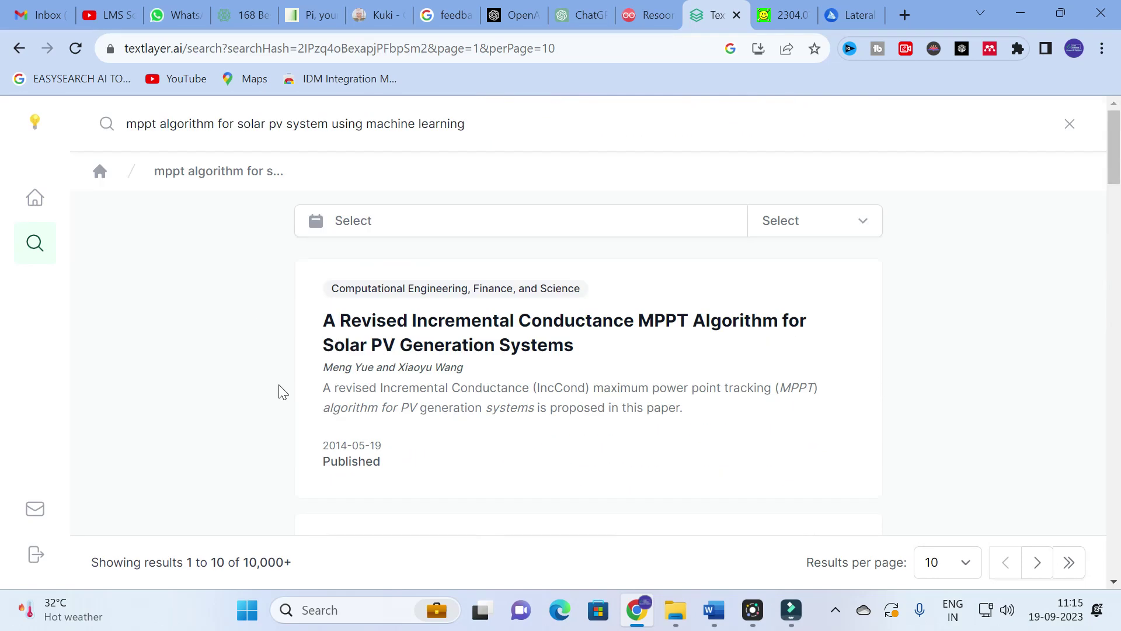
{"action": "left_click", "coordinate": [19, 50]}
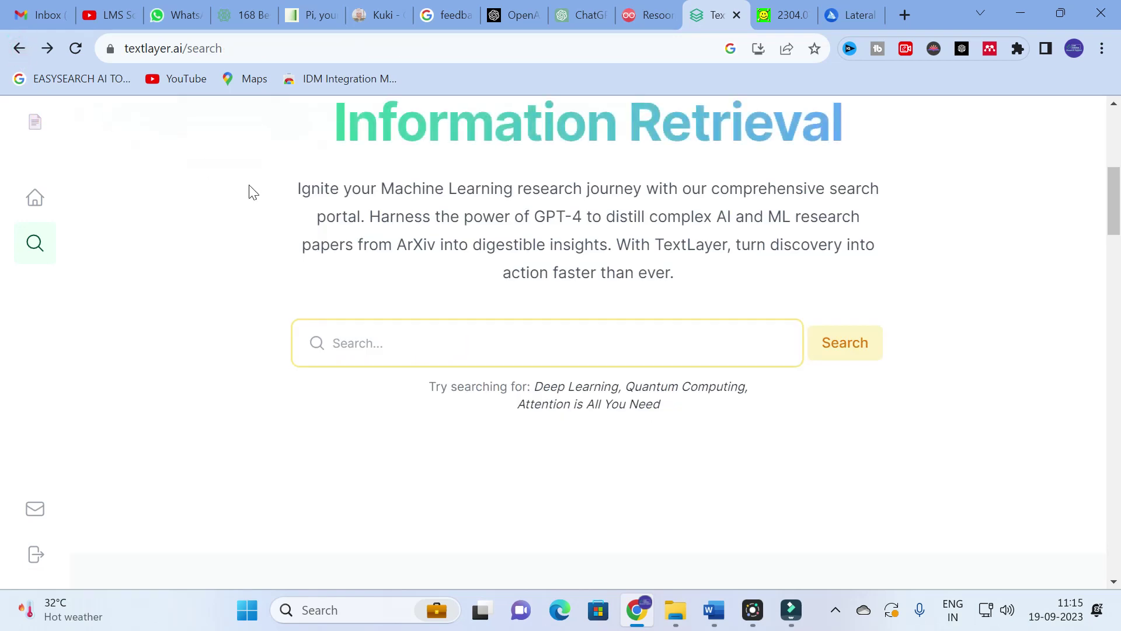
- Scroll around the TextLayer landing page under 'Discover the Latest Research in Deep Learning'
{"action": "scroll", "coordinate": [282, 276], "scroll_direction": "up", "scroll_amount": 6}
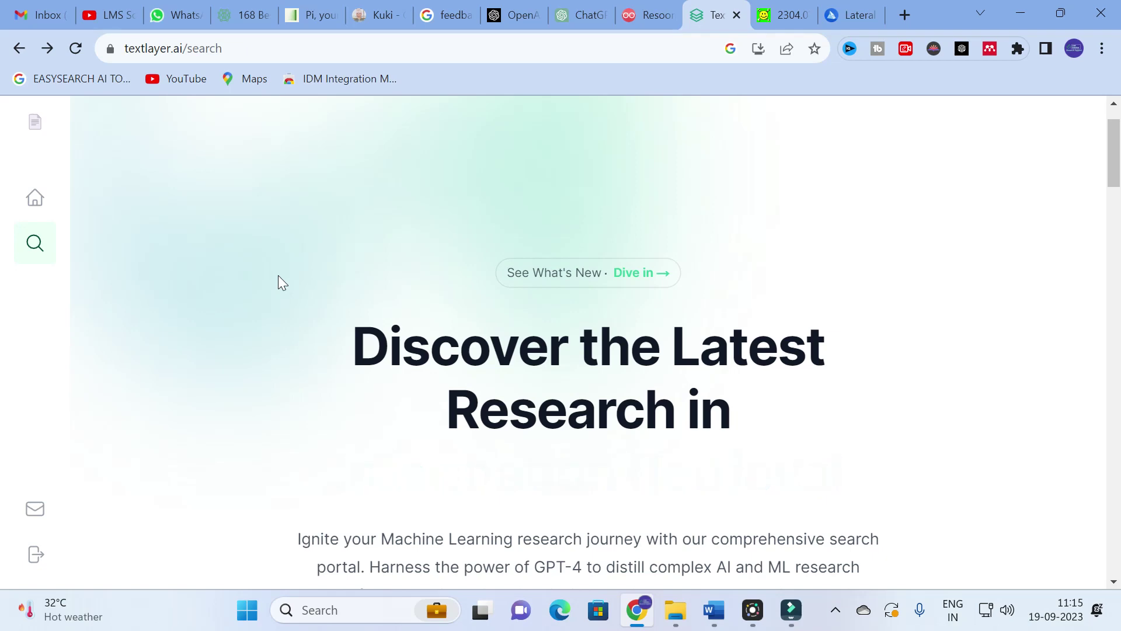
{"action": "scroll", "coordinate": [413, 300], "scroll_direction": "down", "scroll_amount": 7}
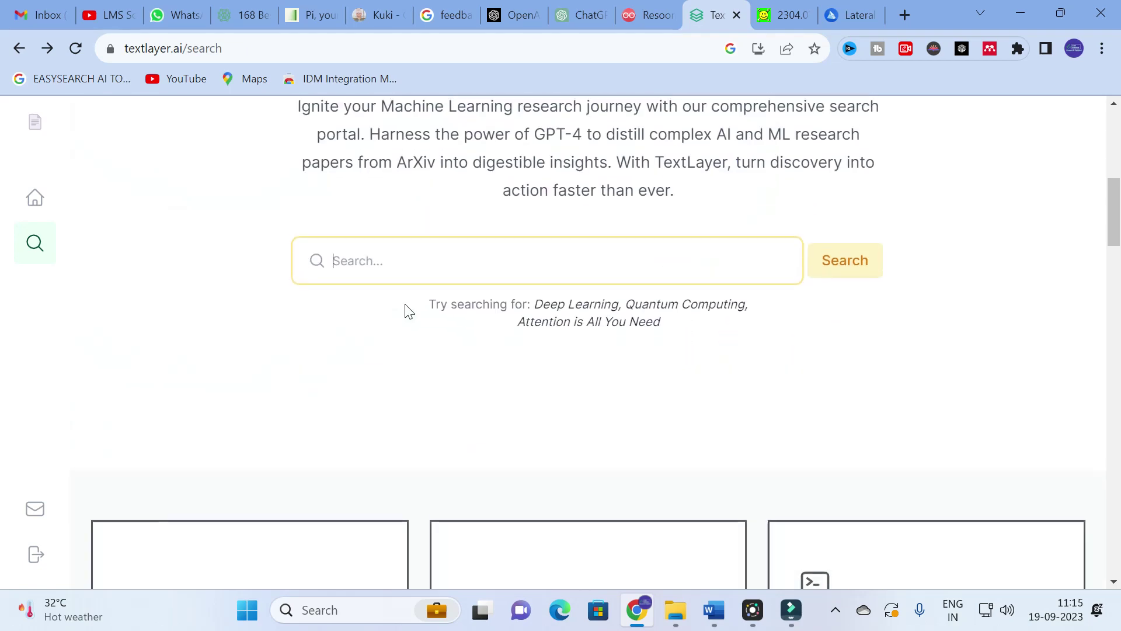
{"action": "scroll", "coordinate": [407, 308], "scroll_direction": "up", "scroll_amount": 4}
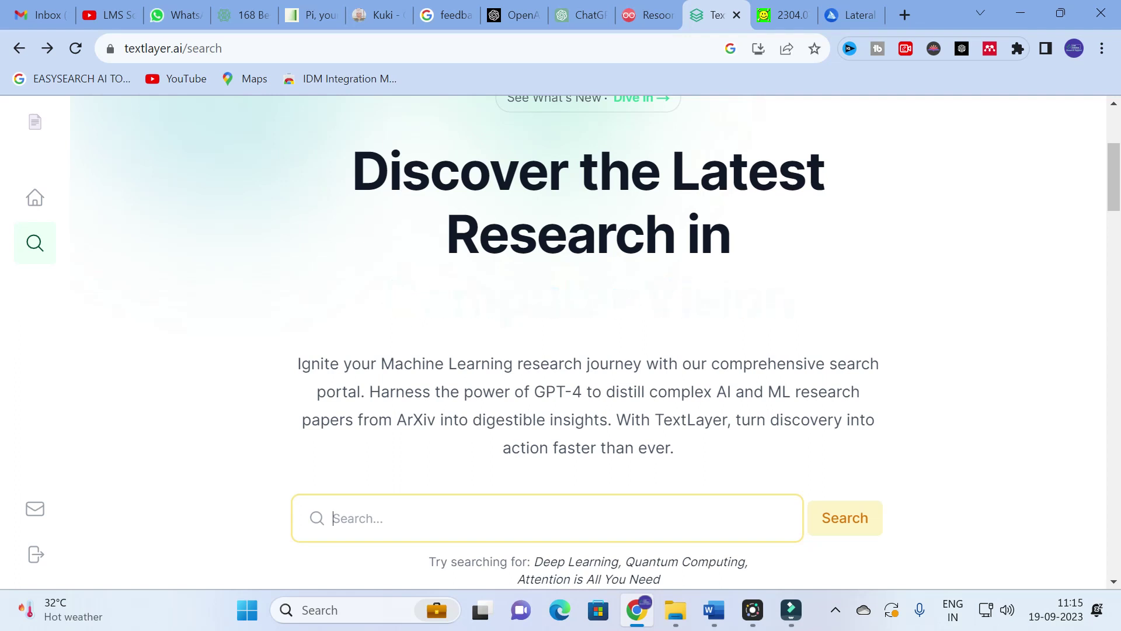
{"action": "scroll", "coordinate": [407, 308], "scroll_direction": "up", "scroll_amount": 3}
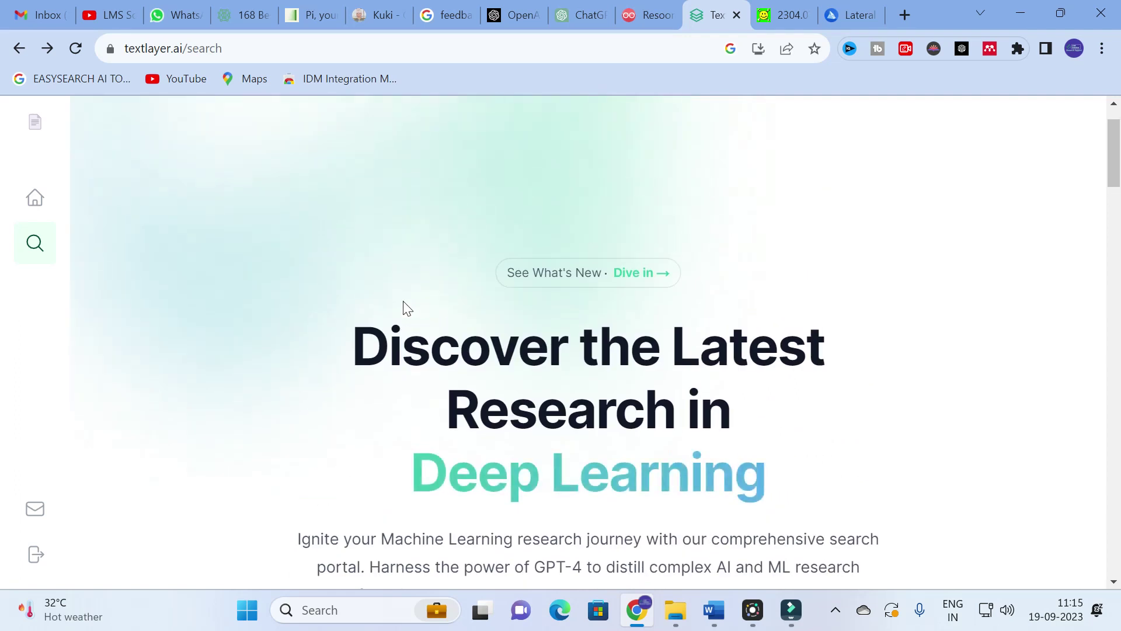